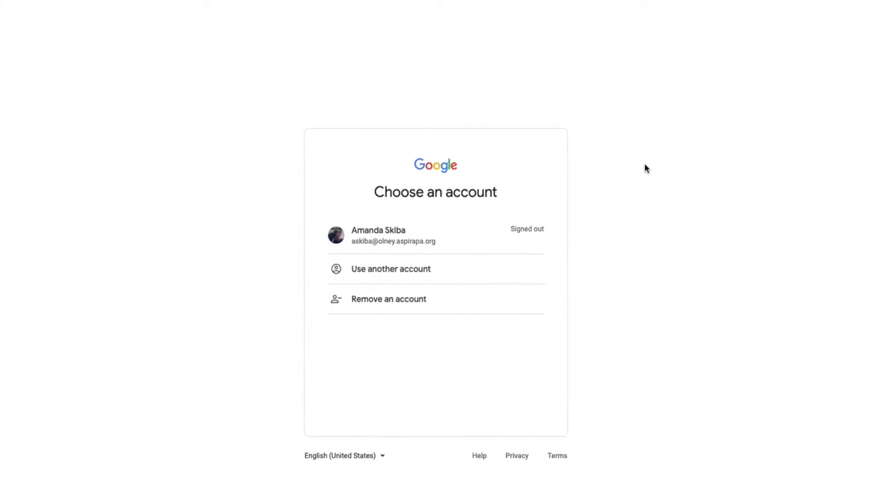
Step: Sign in to the listed Google account by entering the account password
left_click(475, 242)
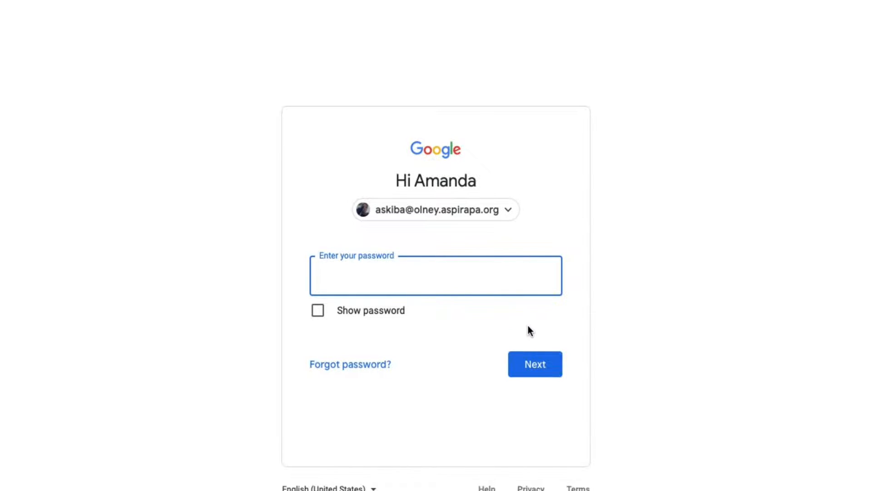
type("••••••••••••••••")
left_click(542, 368)
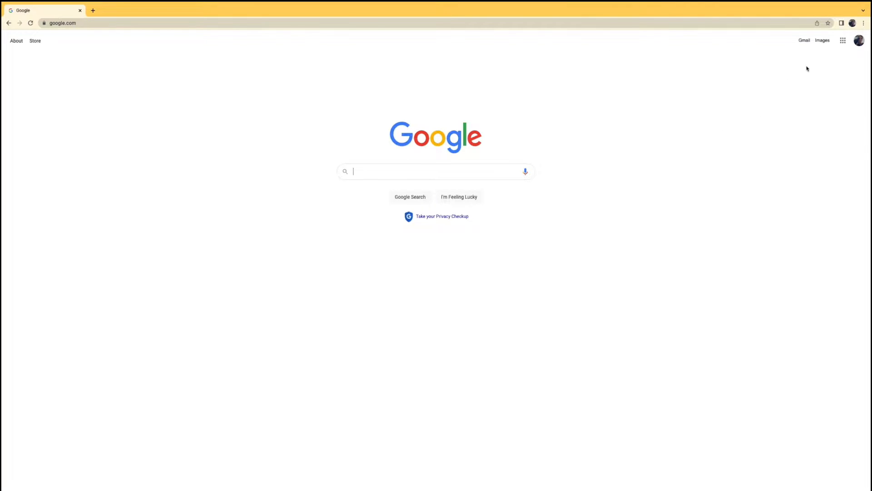
Step: Open Google Docs and create a document from the Luxe Report template in the template gallery
left_click(843, 42)
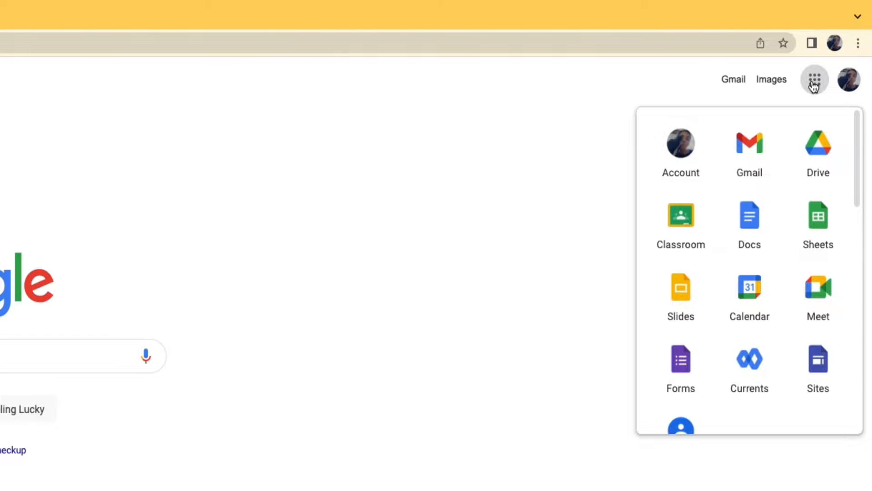
left_click(749, 236)
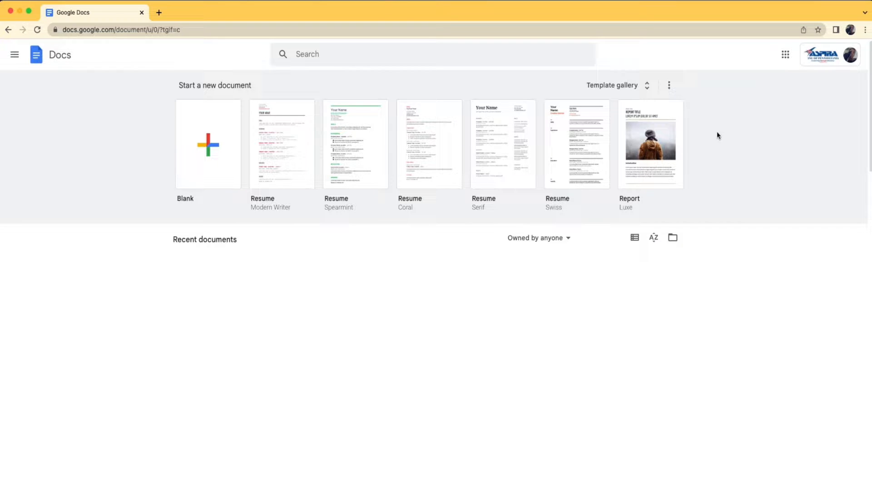
left_click(648, 88)
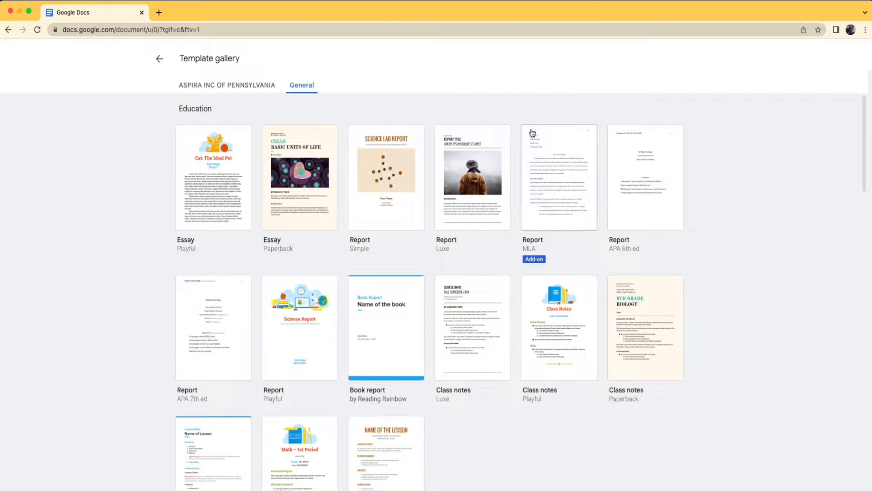
left_click(475, 186)
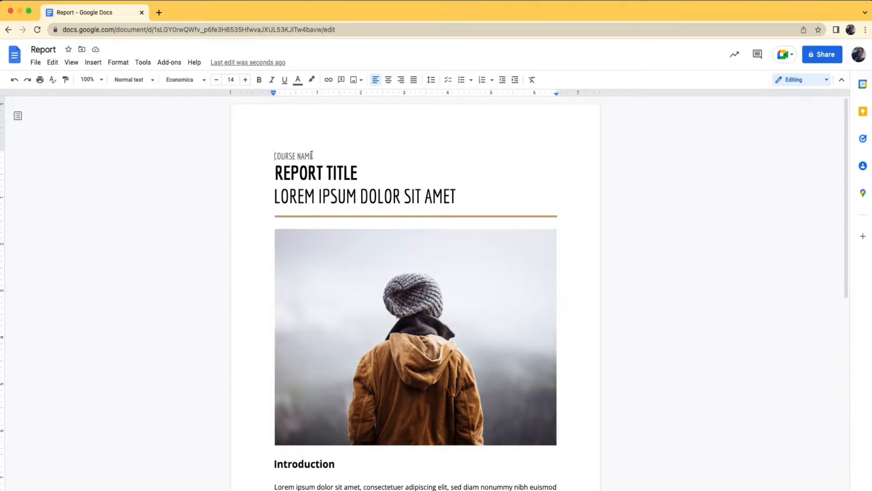
Step: Replace the course name placeholder with "Algebra I" and the report title with "My Homework"
left_click_drag(314, 157, 270, 151)
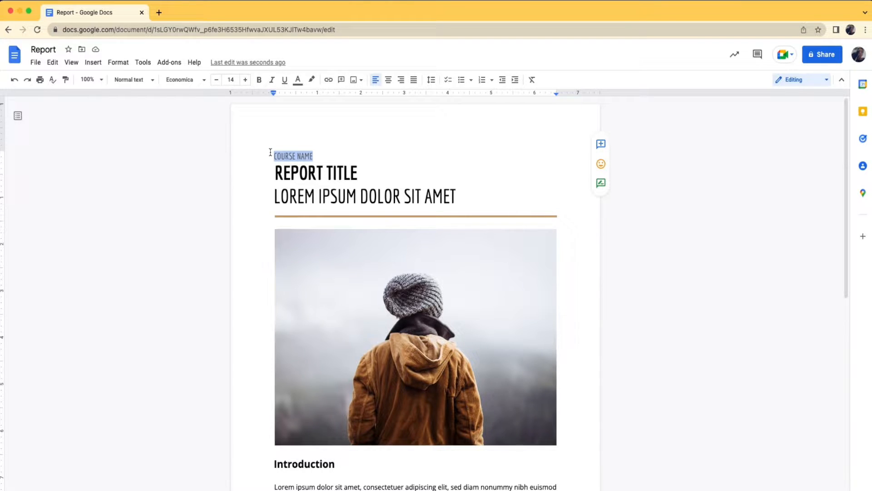
type("Algebra I")
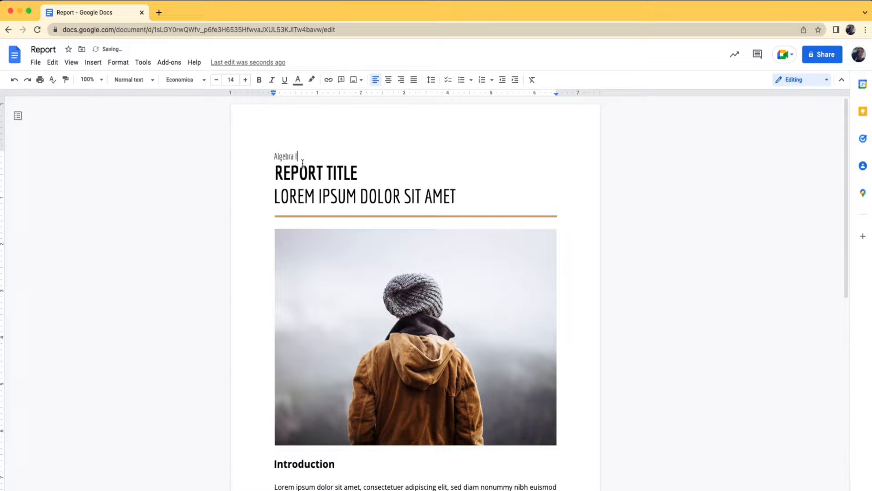
left_click_drag(358, 173, 275, 171)
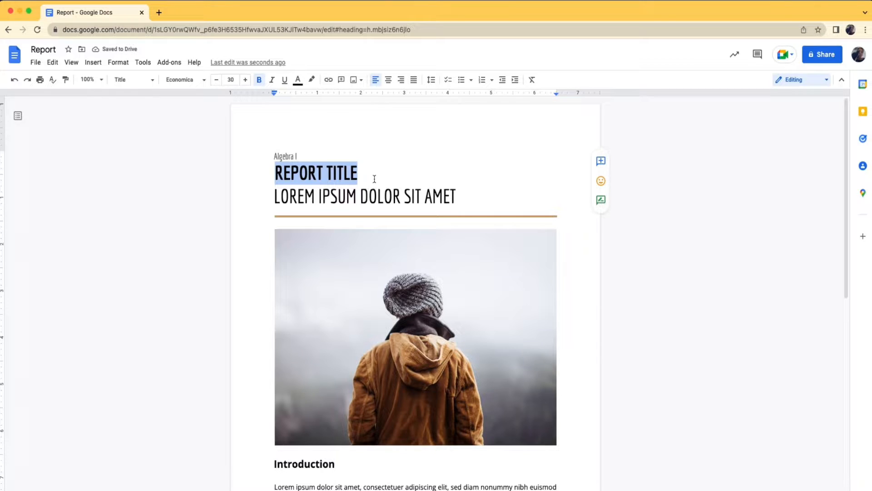
type("M")
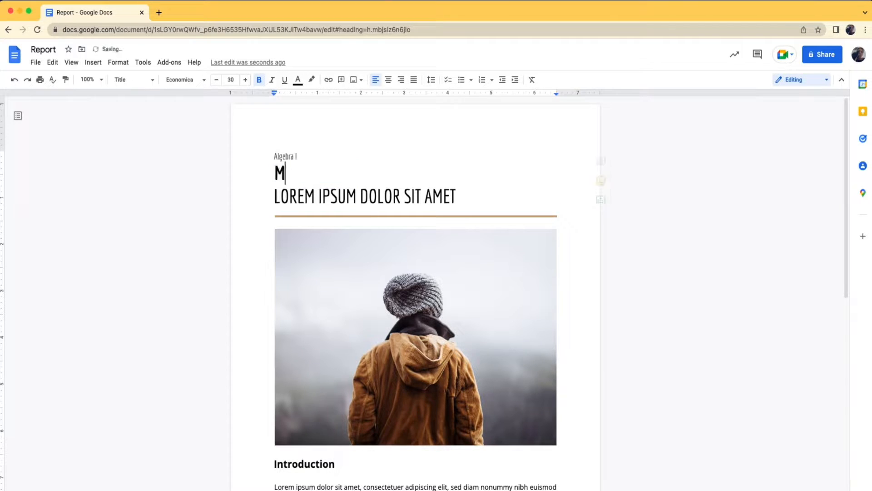
type("y Homework")
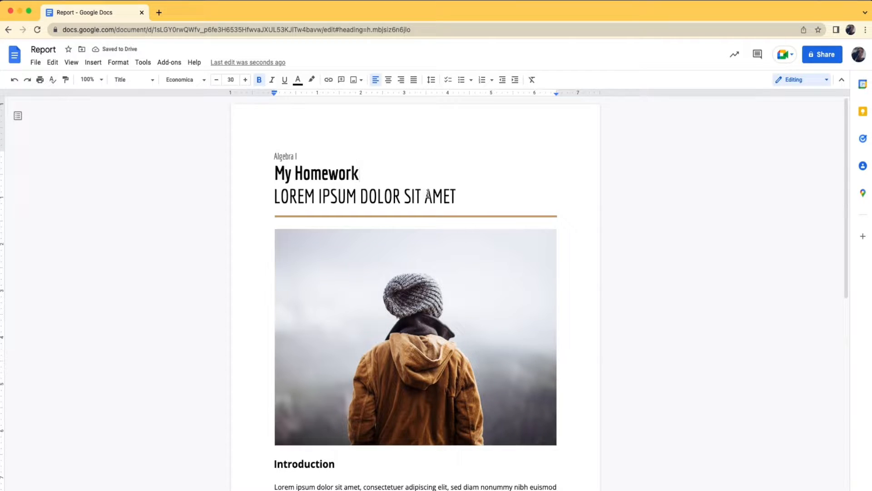
Step: Replace the placeholder subtitle under the report title with "By" followed by the student's full name
left_click_drag(455, 196, 275, 199)
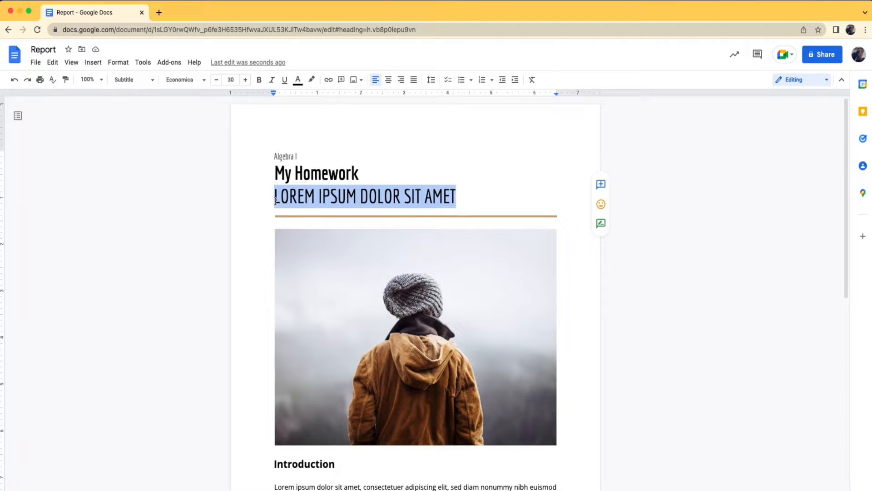
type("By Tik")
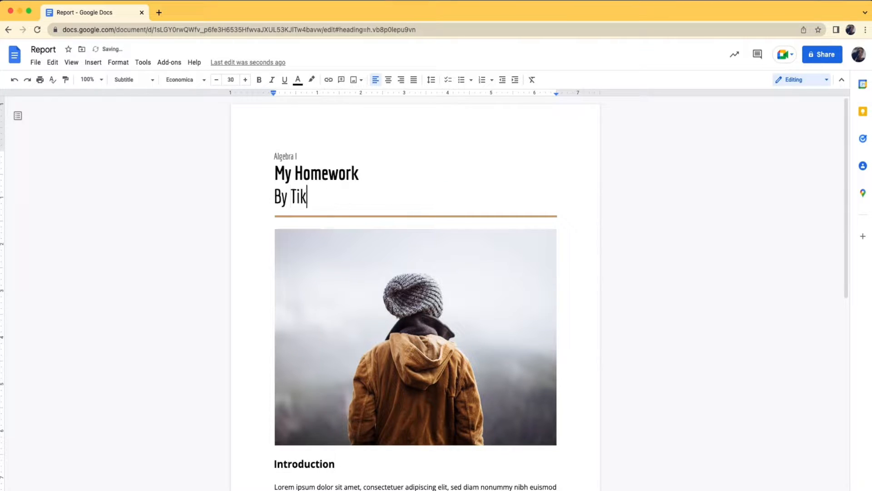
type("a Skiba")
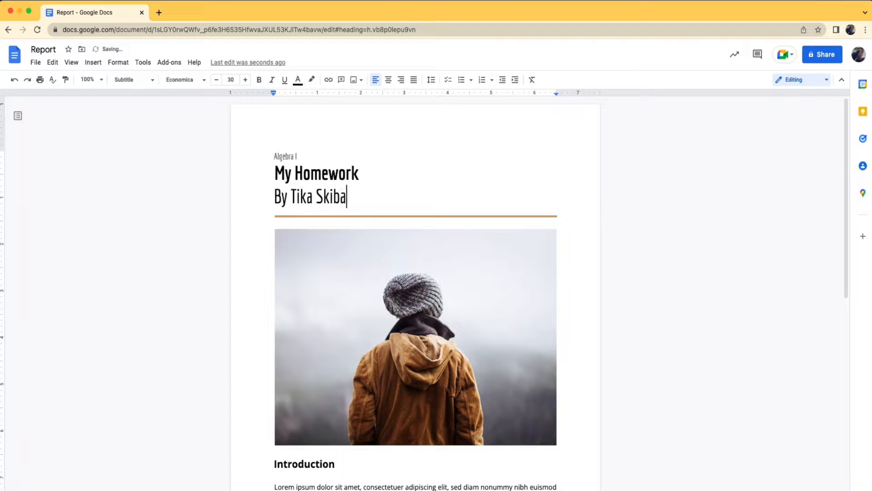
left_click(227, 200)
Step: Leave the report, return to the Docs home page and create a blank document
left_click(9, 30)
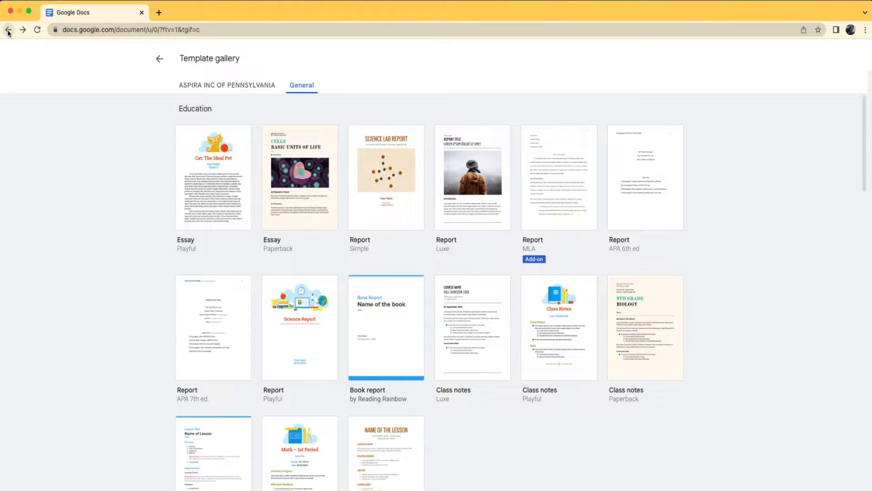
left_click(159, 59)
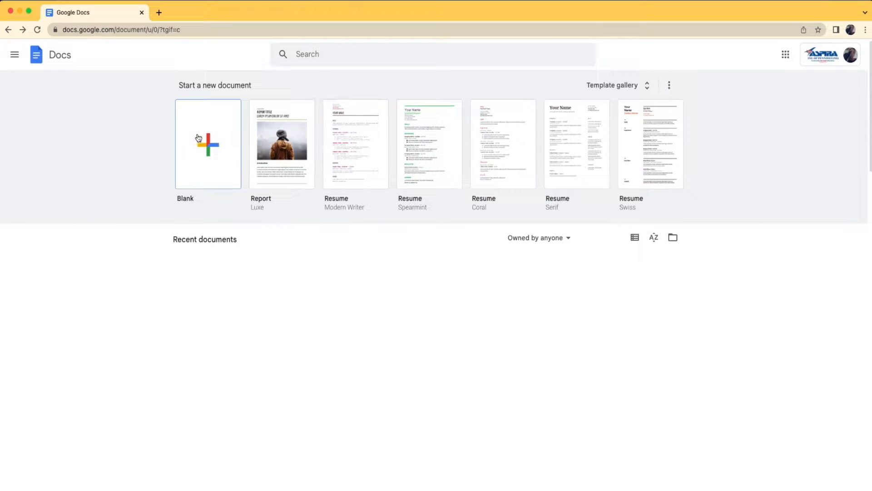
left_click(221, 162)
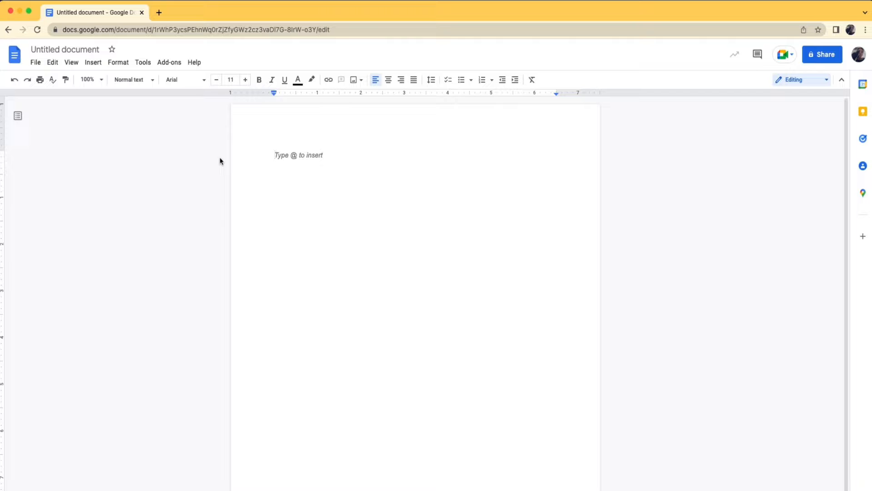
Step: Rename the untitled document as "Module 4 - Google Docs Tutorial"
left_click(88, 49)
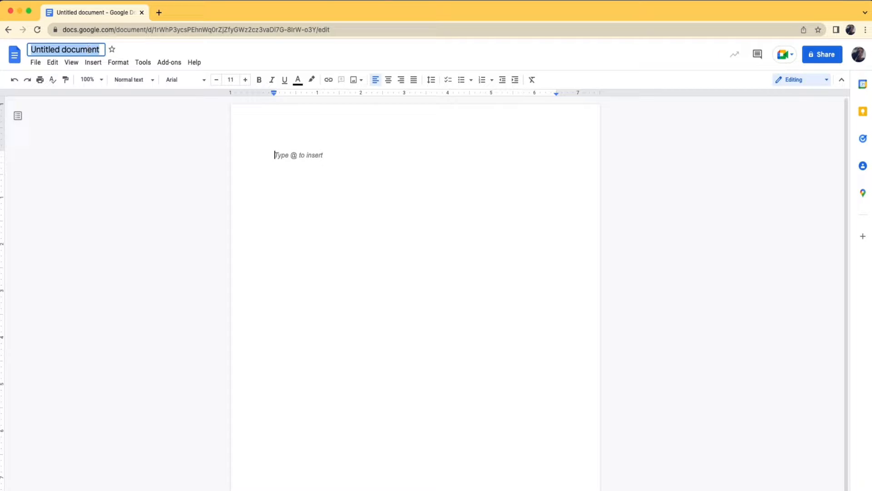
type("Module 4 - Google Docs")
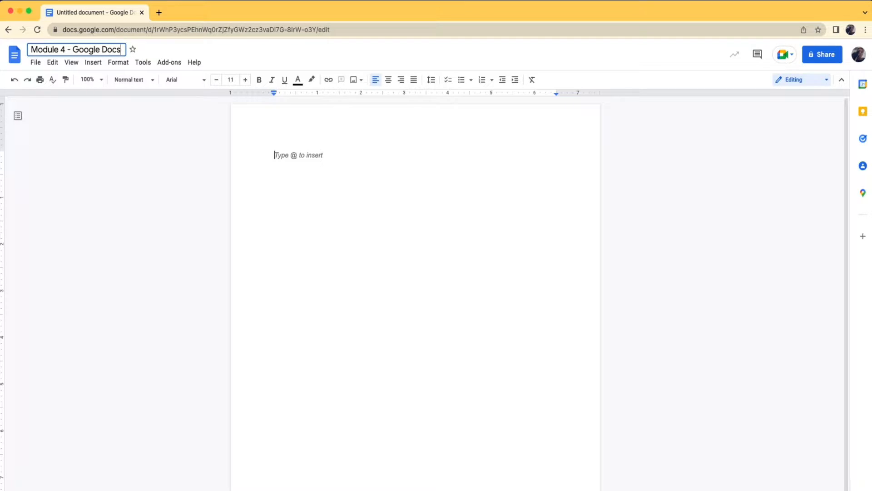
type(" Tutorial")
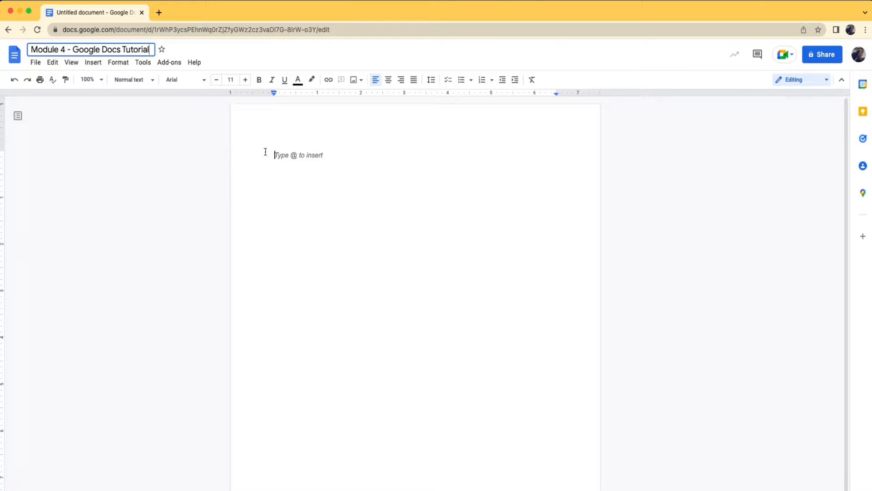
left_click(324, 157)
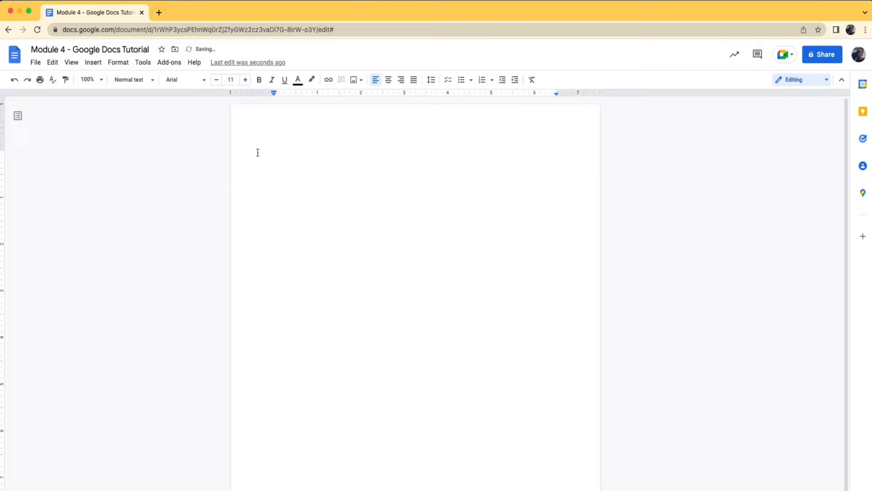
Step: Apply the Title style to the first line and enter "Module 4 Google Docs Tutorial"
left_click(147, 81)
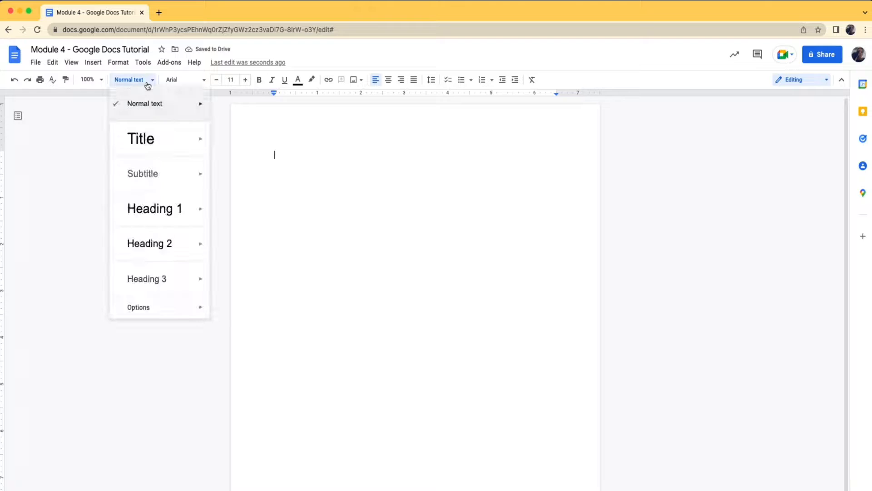
mouse_move(154, 142)
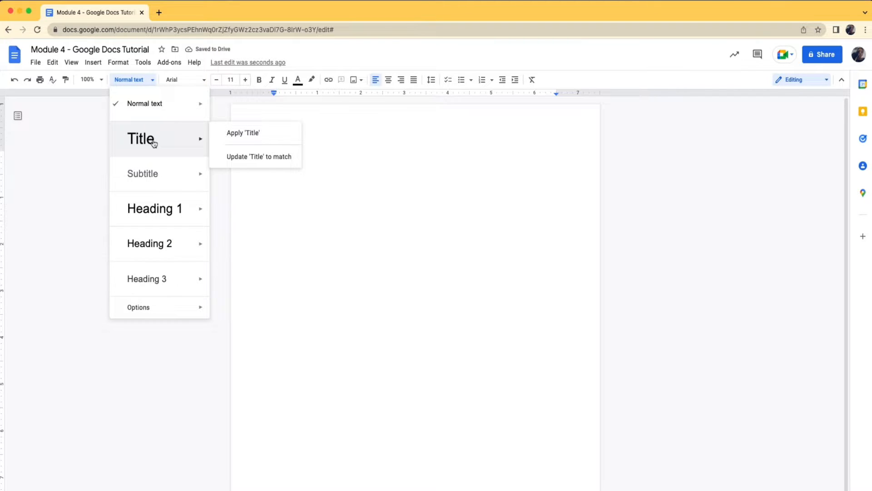
left_click(154, 141)
type("Module 4 Google Docs Tutorial")
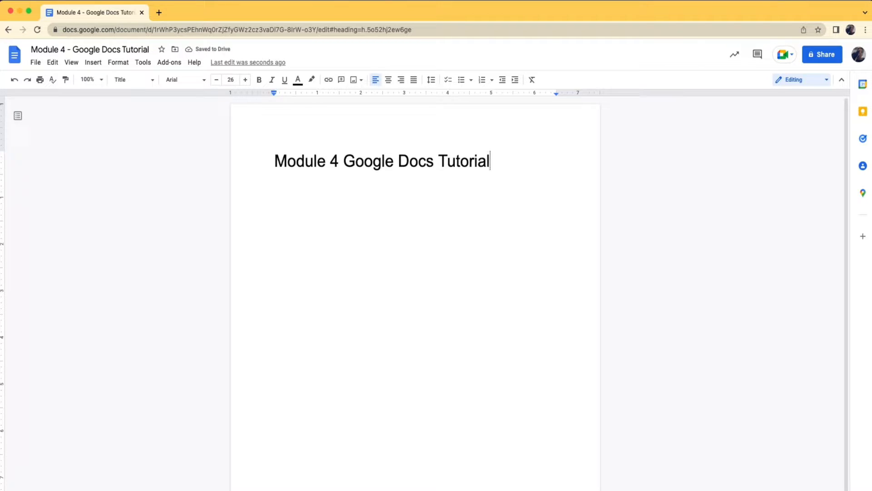
Step: Center the document title horizontally on the page
key("super+a")
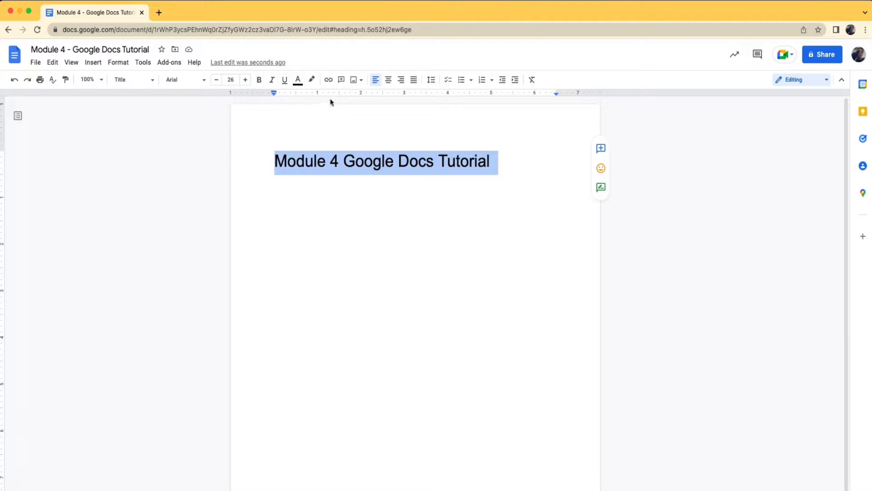
left_click(389, 83)
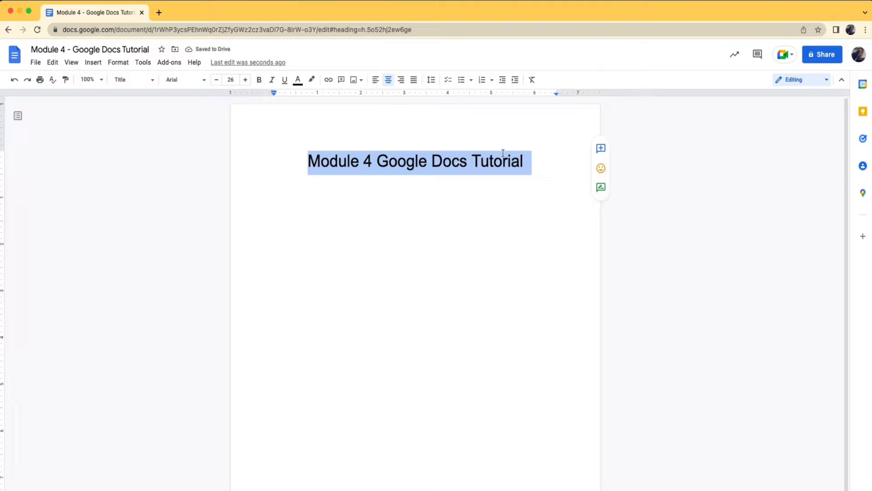
left_click(534, 165)
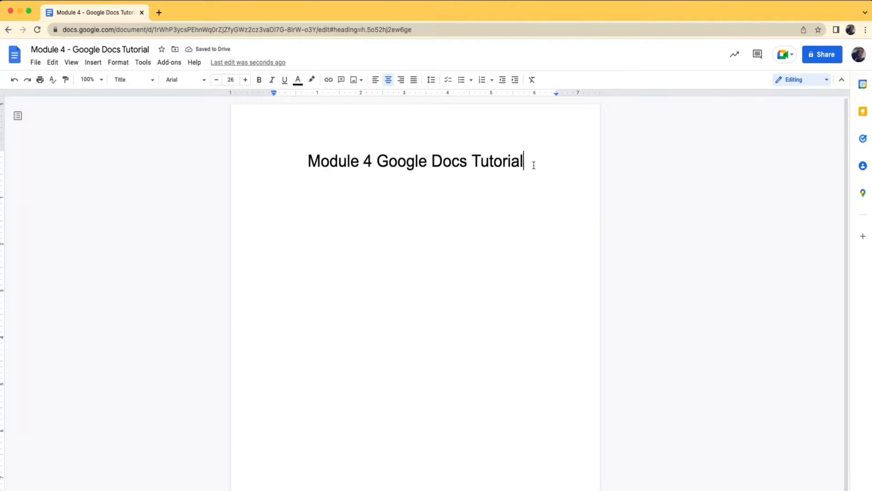
Step: Add the lines "How to insert a photograph." and "There are 2 ways!" as normal text below the title
key("Return")
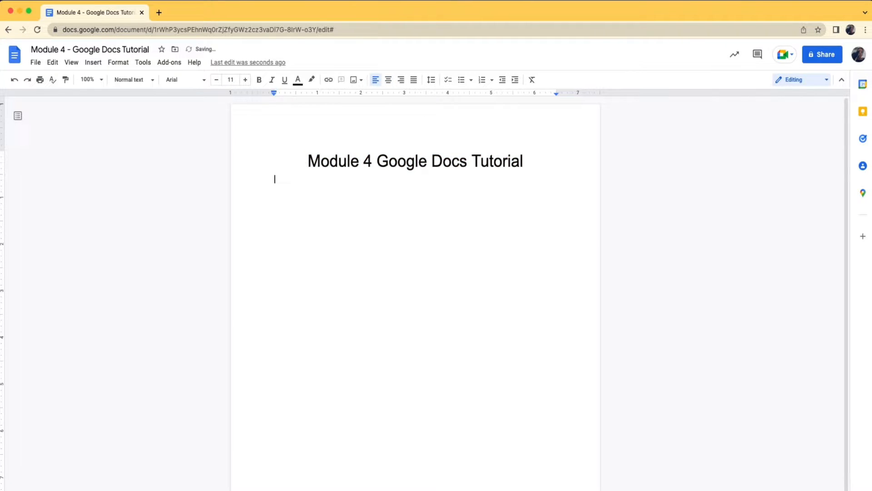
type("How to insert a photograph")
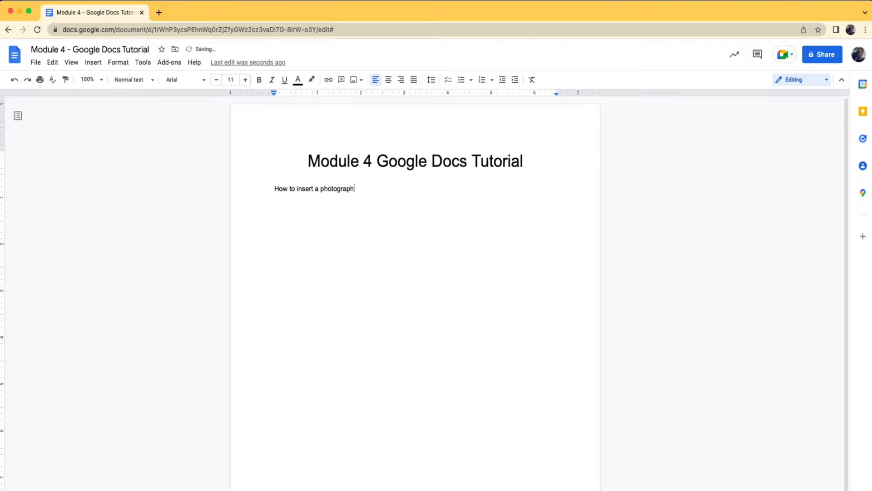
type(".")
key("Return")
type("There are 2 ways!")
Step: Add indented lines "Download an image from the internet" and "Use the image search within Google Docs", correcting "withing" with the suggested spelling
key("Return")
type("Downlosd an ima")
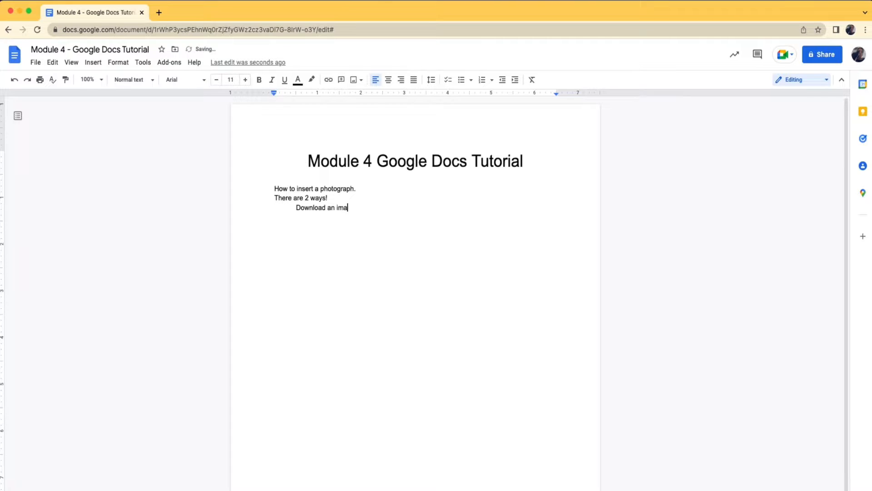
type("ge from the internet")
key("Return")
type("Use the image searc")
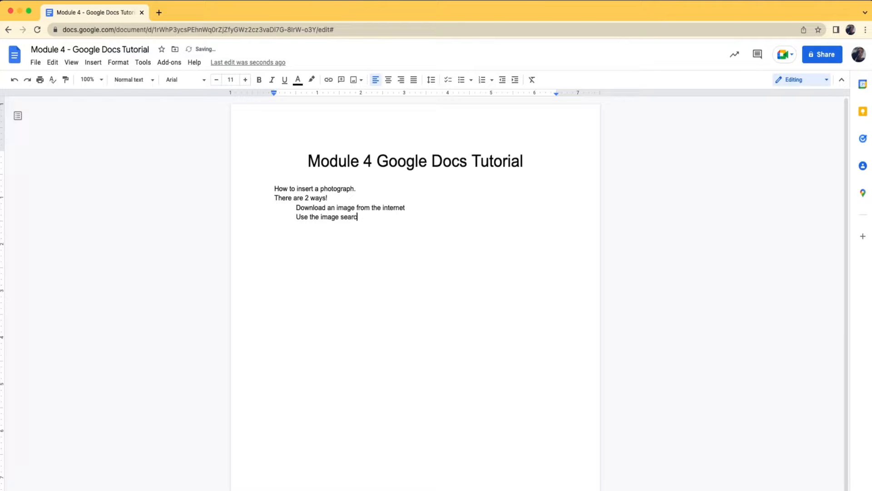
type("h withing Google Docs")
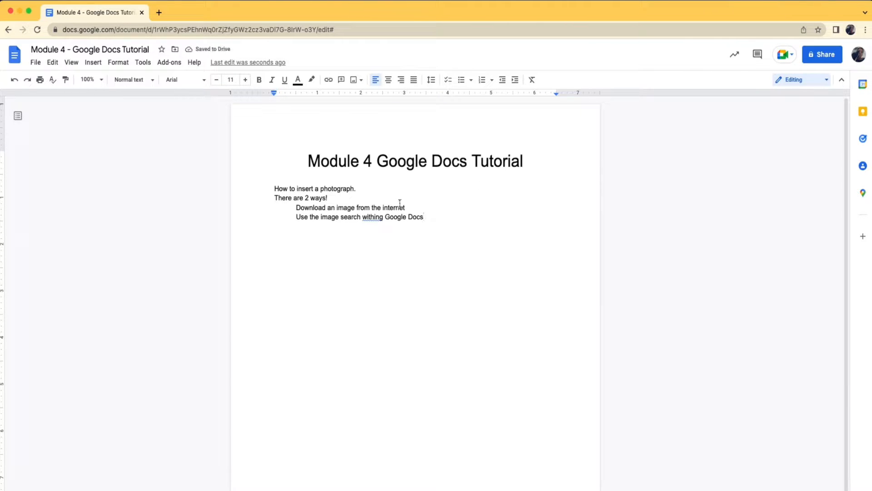
left_click(382, 218)
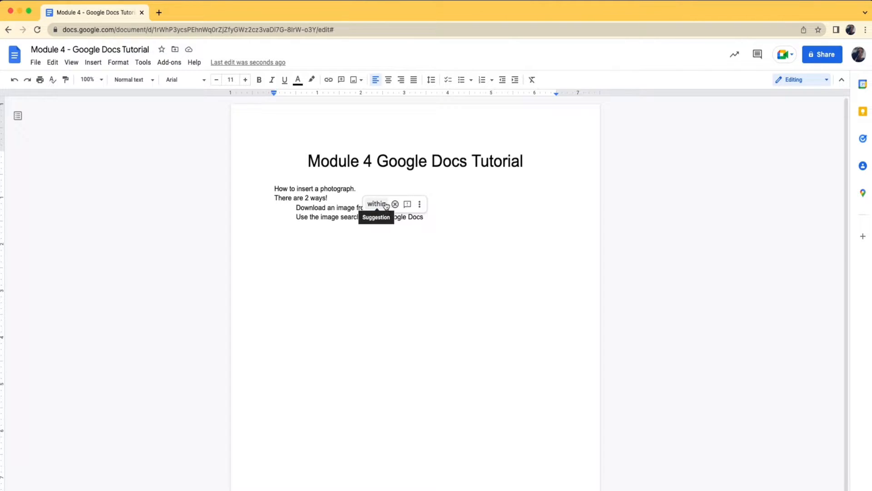
left_click(377, 204)
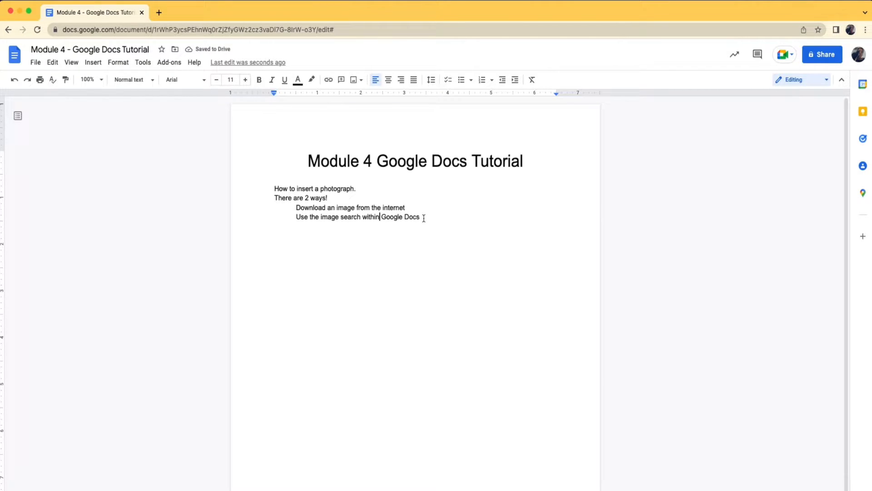
Step: Turn the two indented lines about downloading an image and using the image search into a numbered list
left_click_drag(423, 218, 283, 207)
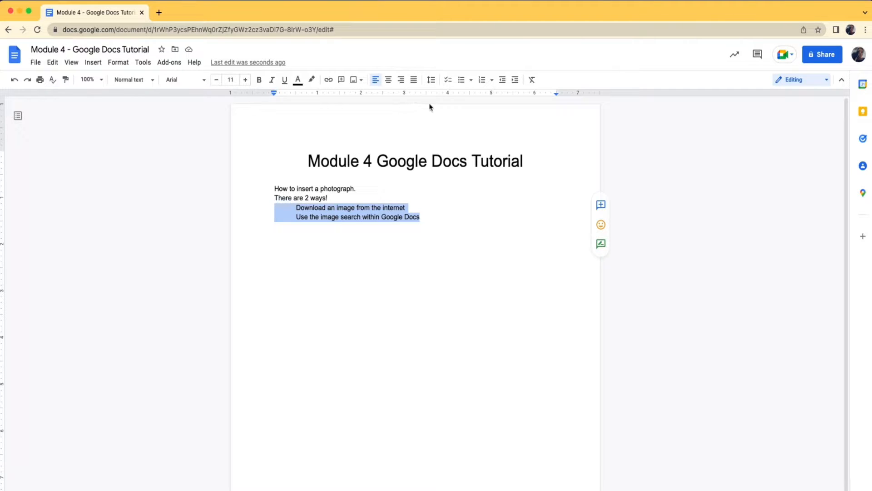
left_click(485, 81)
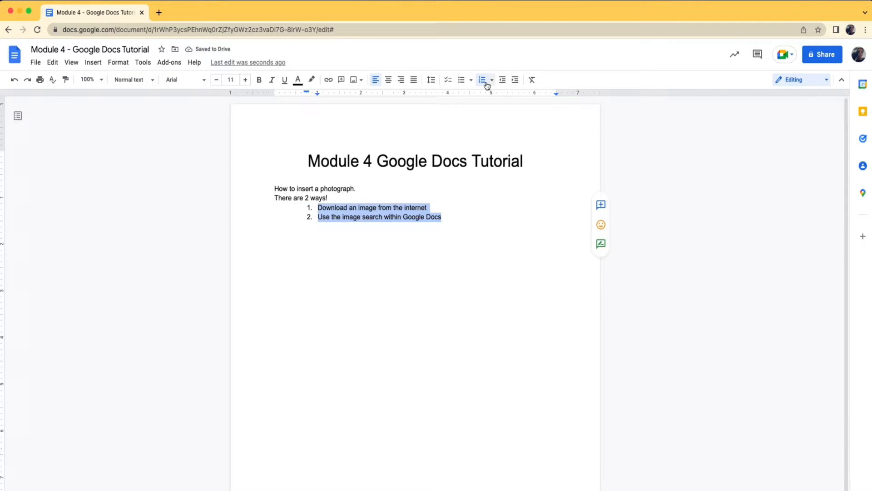
left_click(467, 223)
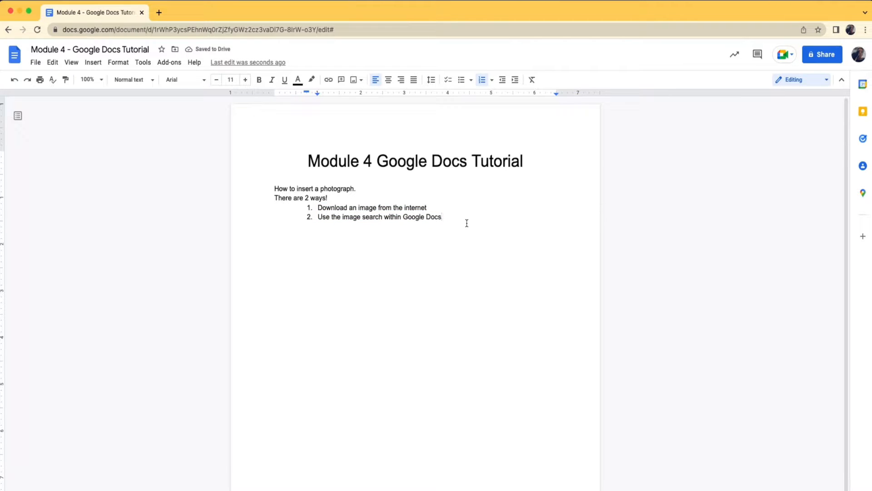
Step: End the numbered list and start a separate numbered item "1." below it, leaving a blank line between
key("Return")
key("BackSpace")
key("BackSpace")
type("1.")
Step: Search Google for "unsplash" in a new browser tab and open the Unsplash website
left_click(159, 13)
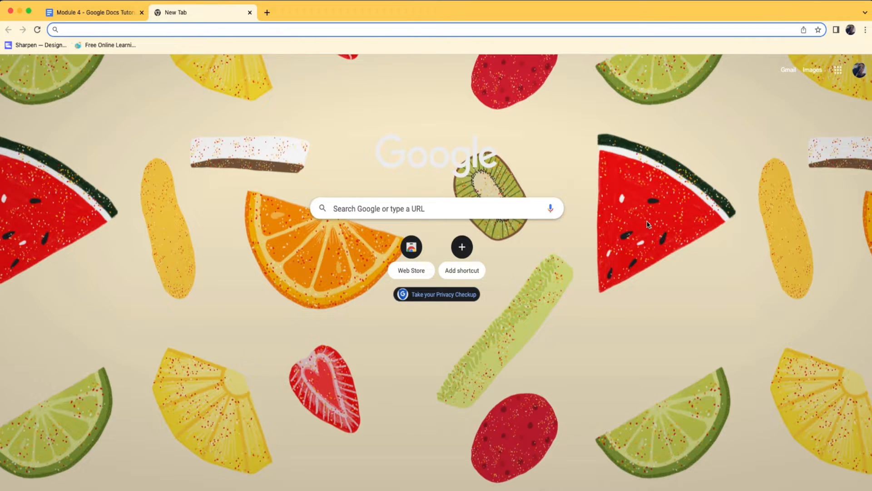
type("unsplash")
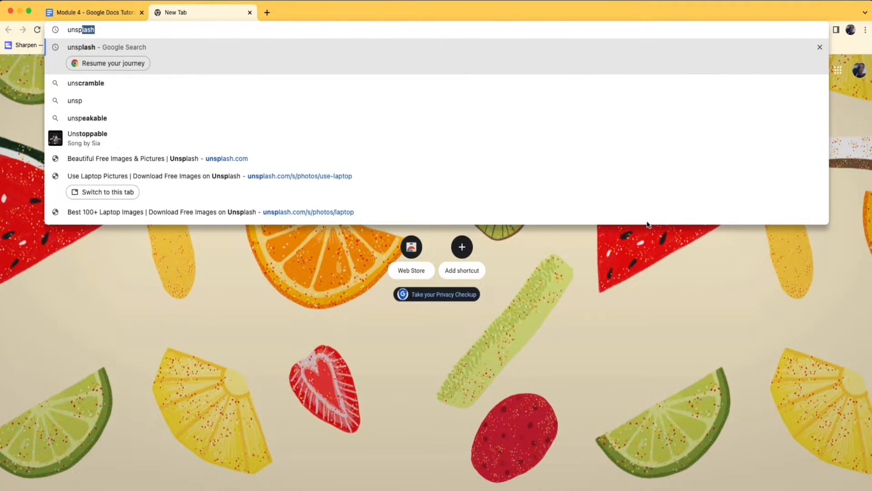
key("Return")
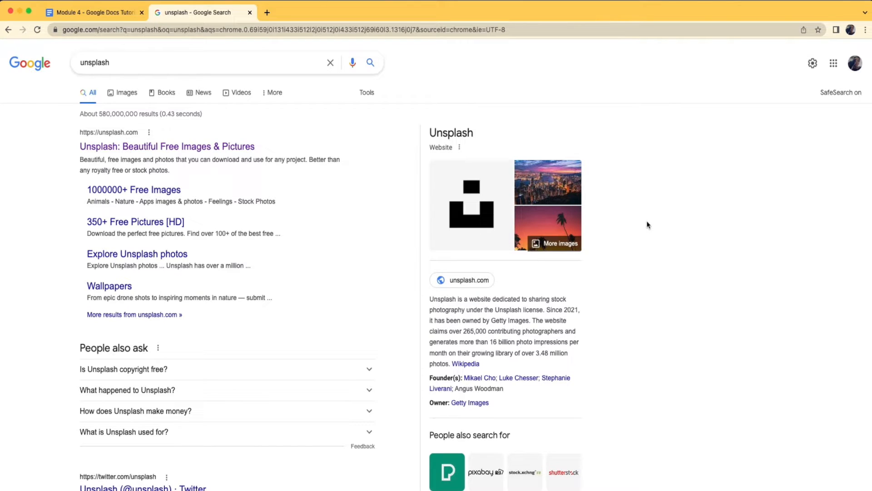
left_click(222, 147)
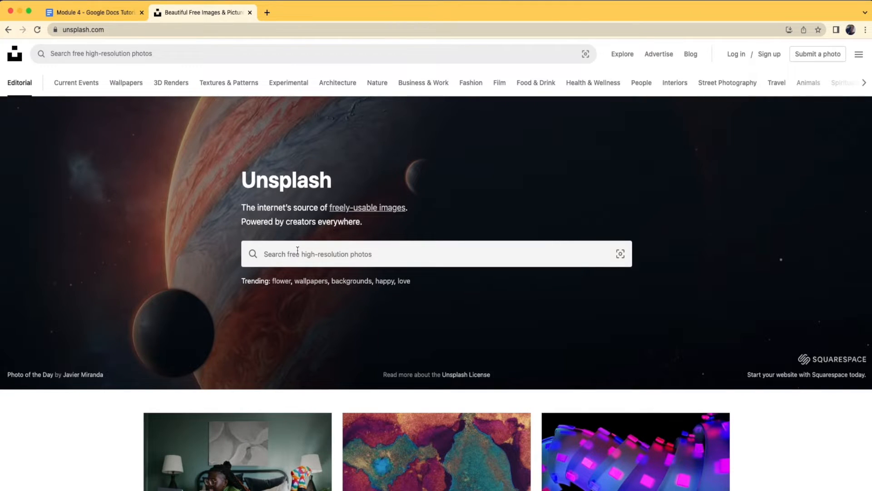
Step: Search Unsplash for "philadelphia" and download the photo of the train on elevated tracks
left_click(302, 254)
type("philadelphia")
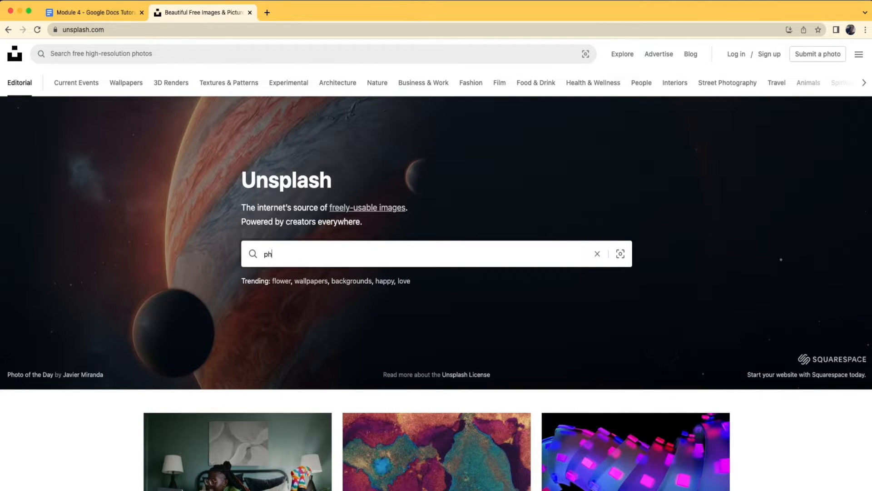
key("Return")
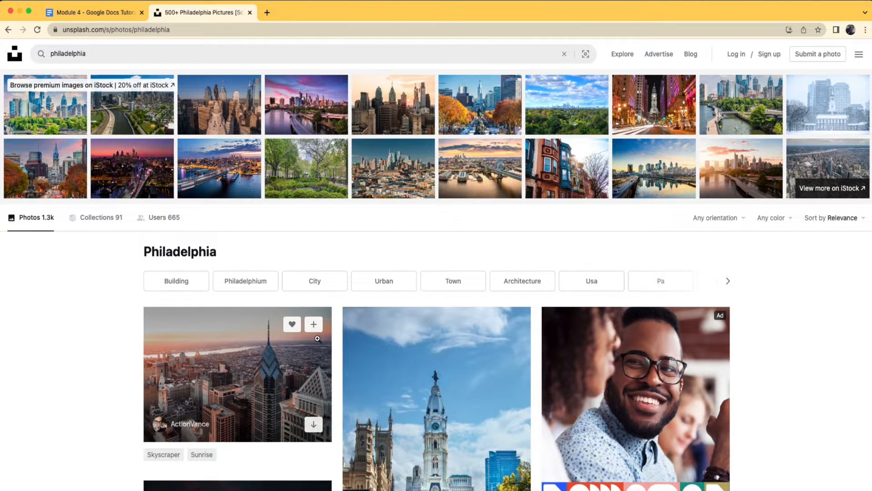
scroll(315, 345, "down", 3)
scroll(315, 372, "down", 5)
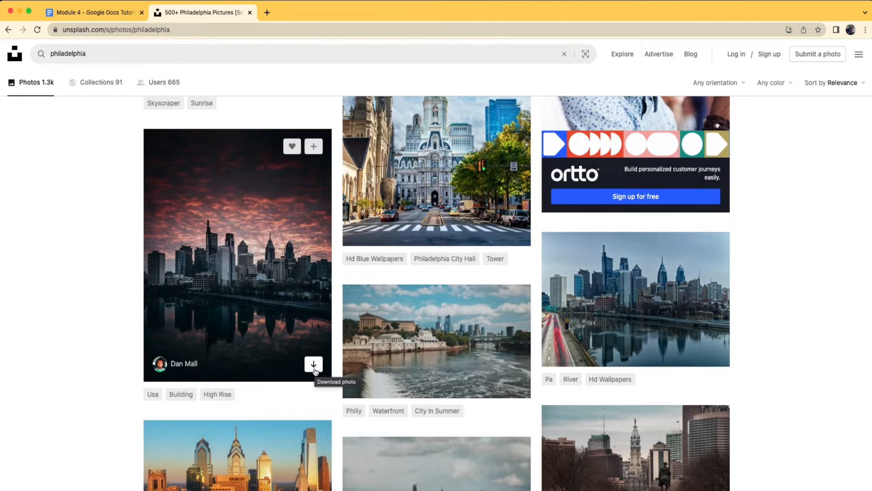
scroll(315, 372, "down", 3)
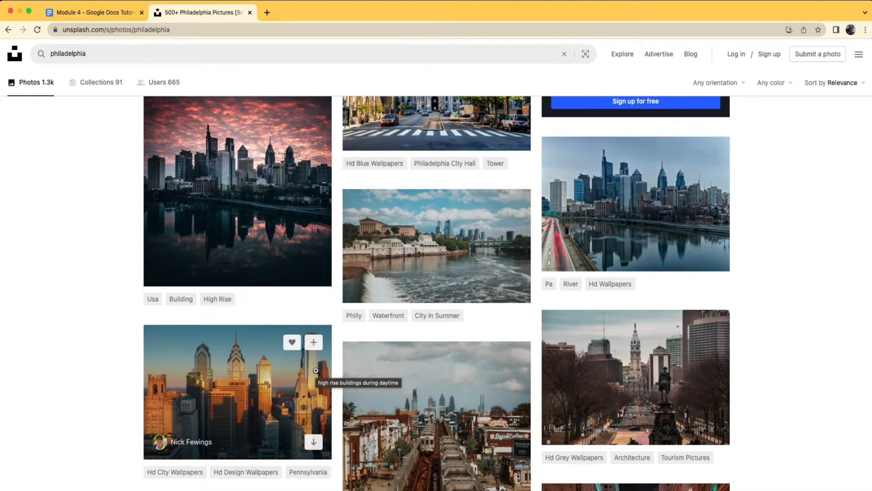
scroll(316, 371, "down", 5)
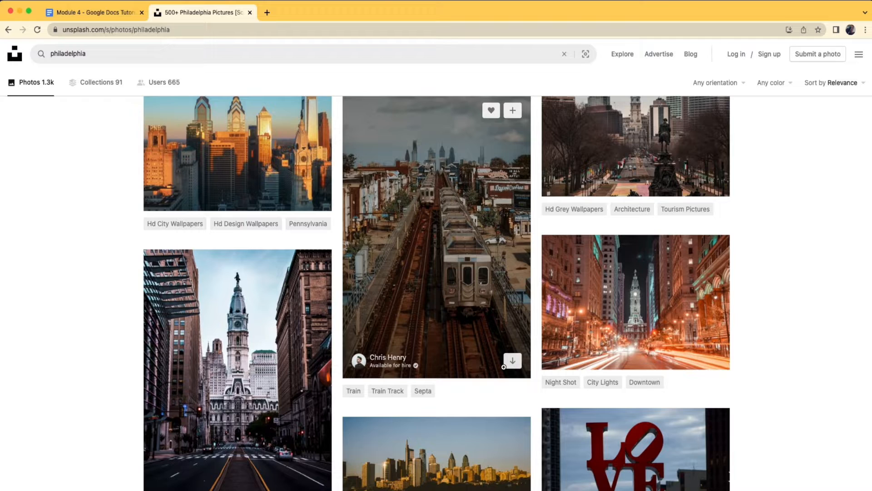
left_click(512, 363)
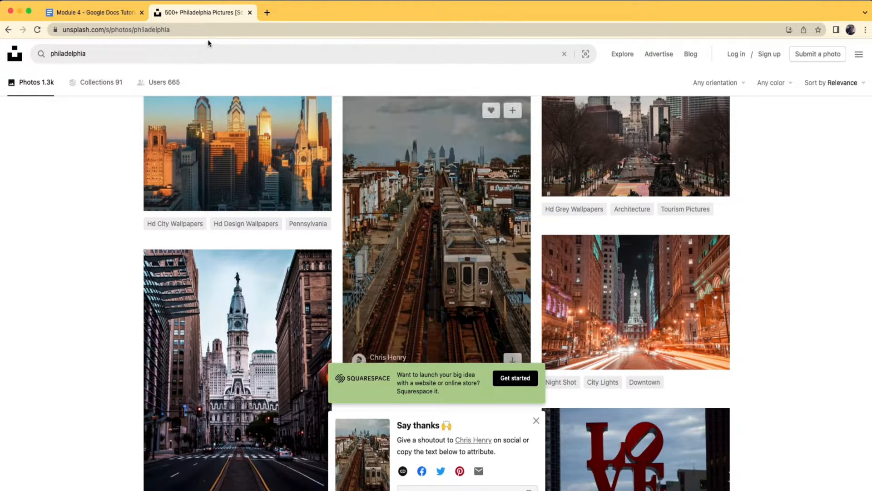
Step: Close the Unsplash page and insert the downloaded train photo from the Downloads folder at the separate item 1
left_click(249, 13)
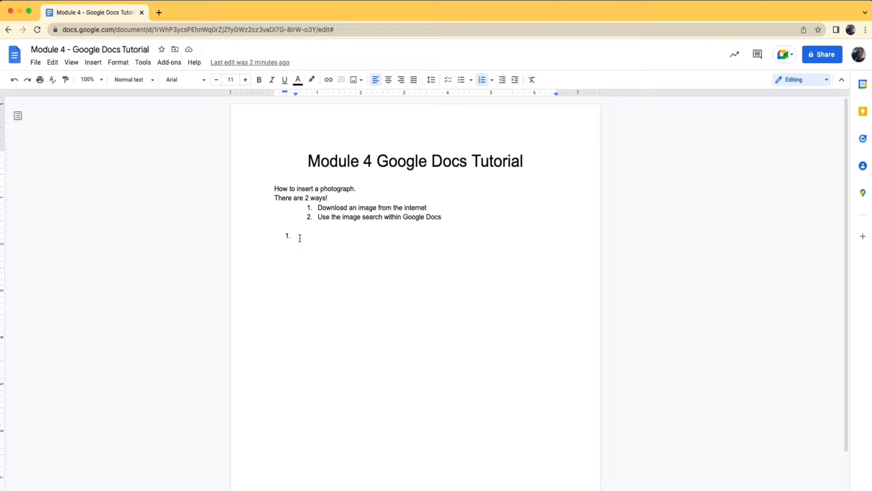
left_click(362, 86)
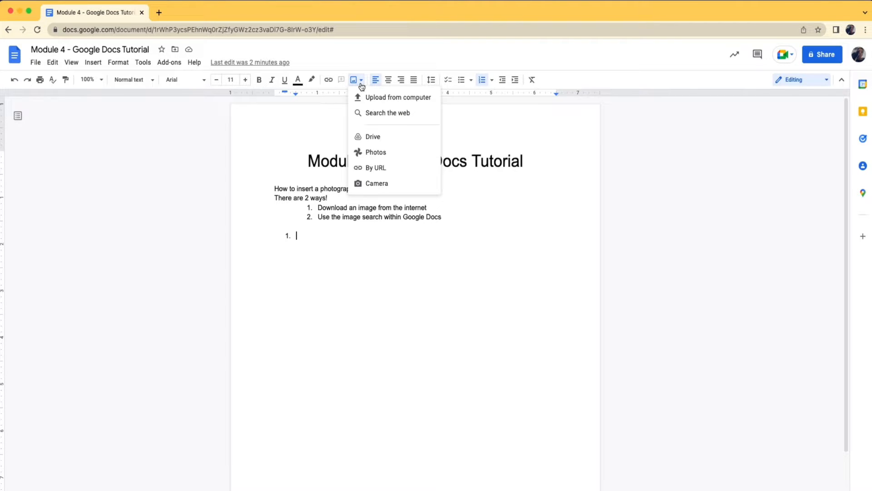
left_click(363, 96)
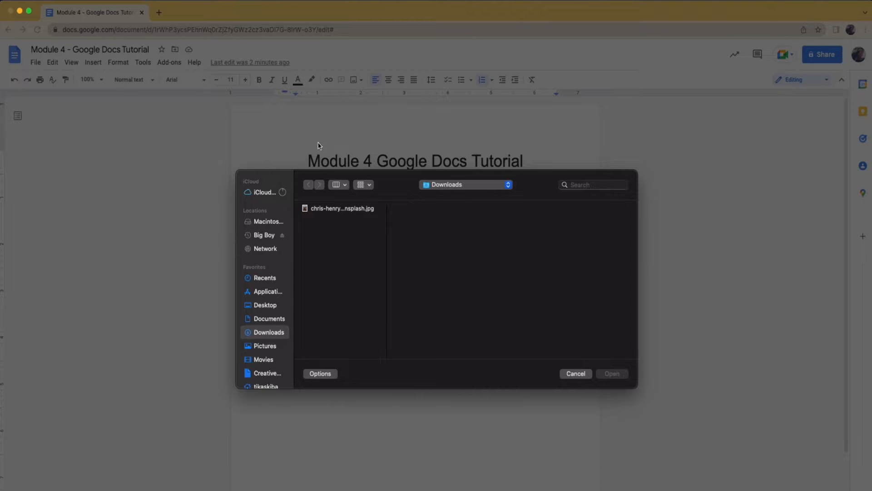
left_click(358, 210)
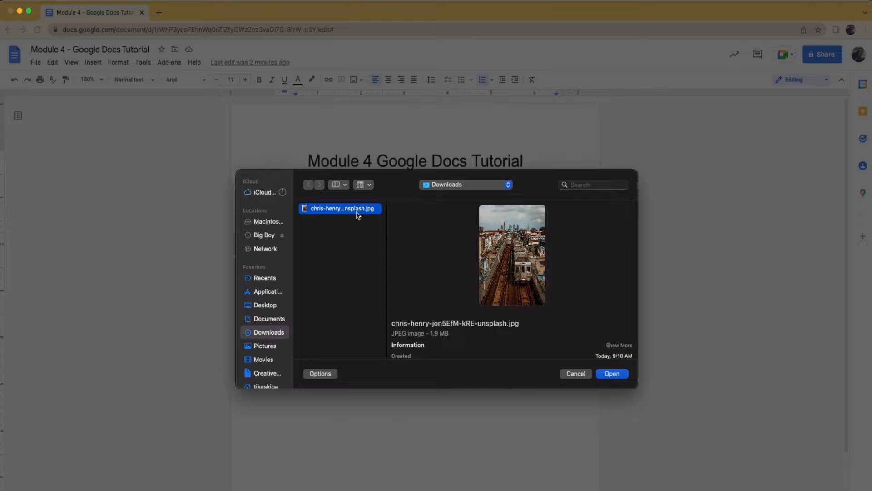
left_click(598, 375)
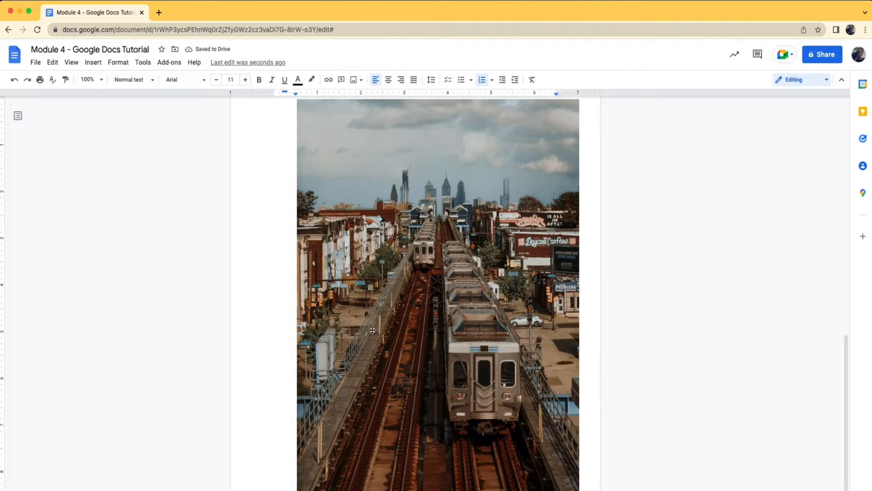
Step: Shrink the train photo proportionally to about 2.6 inches wide so it fits on the first page under the text
scroll(554, 268, "up", 3)
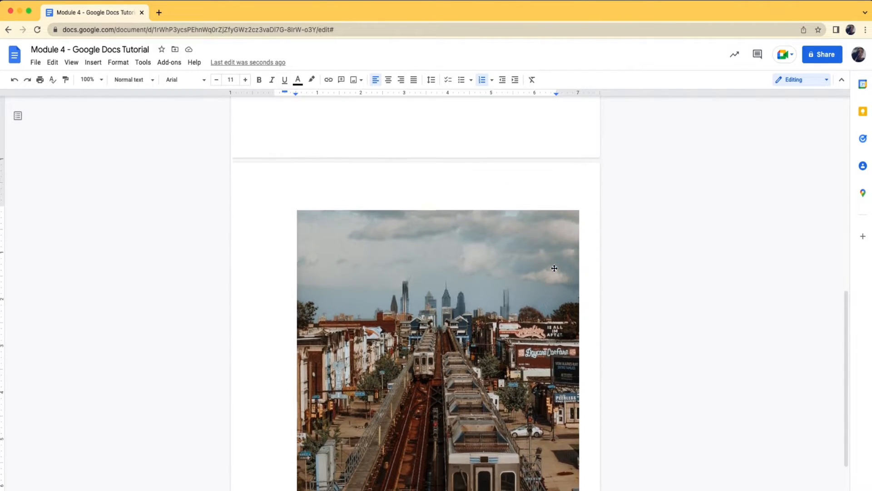
scroll(554, 268, "up", 2)
scroll(554, 268, "down", 4)
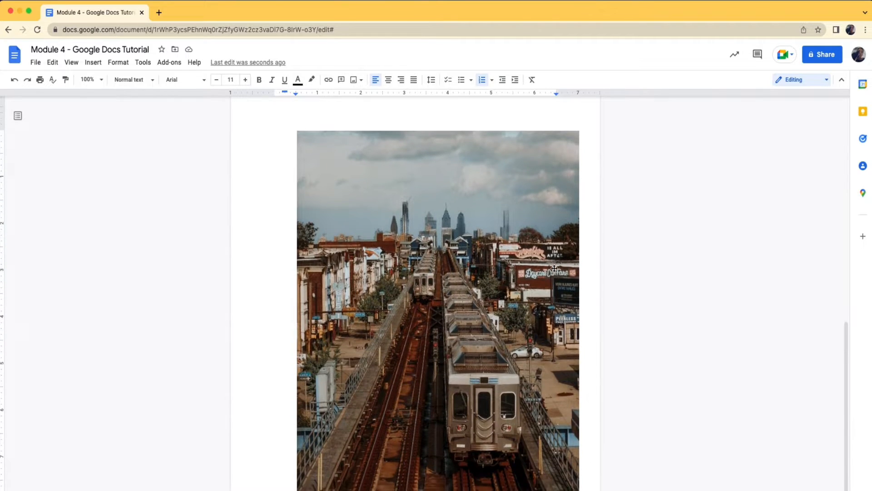
scroll(554, 268, "down", 2)
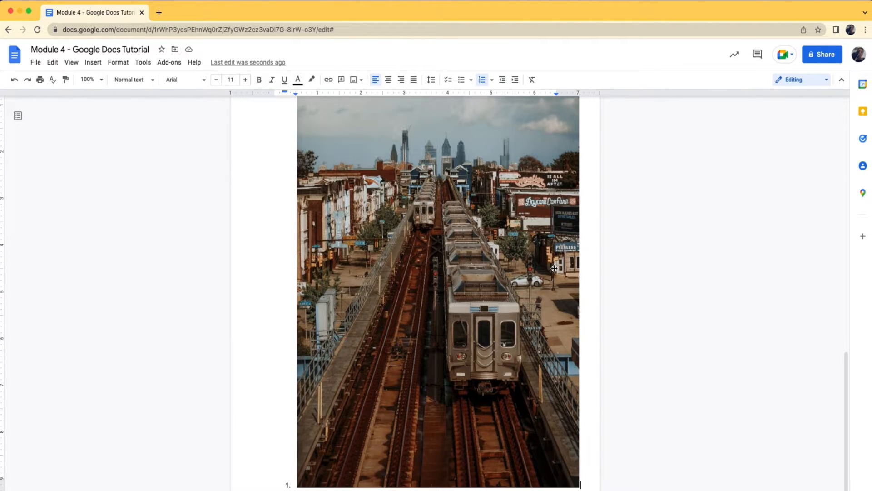
left_click(554, 268)
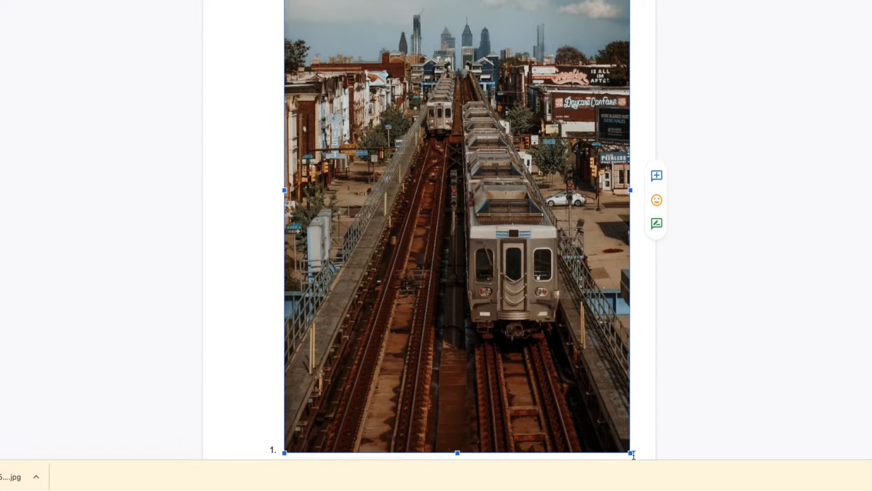
left_click_drag(631, 454, 512, 170)
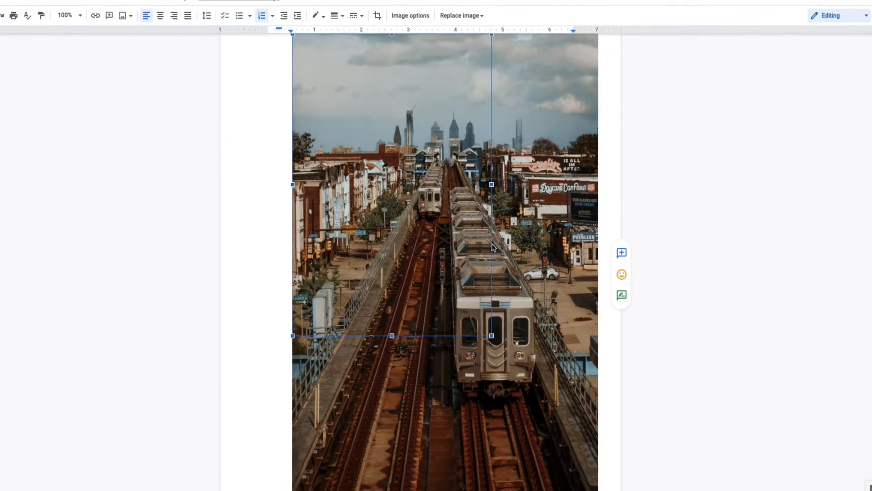
left_click_drag(494, 247, 425, 141)
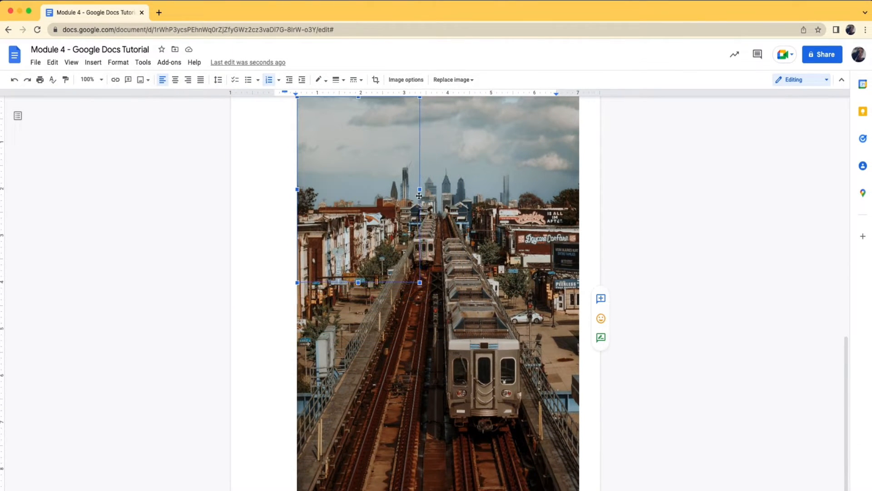
left_click_drag(419, 196, 411, 185)
scroll(411, 185, "up", 2)
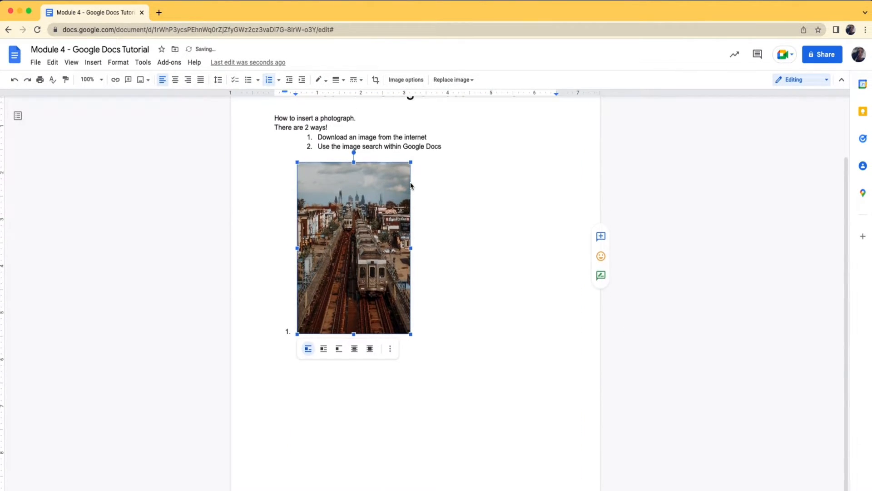
left_click(436, 217)
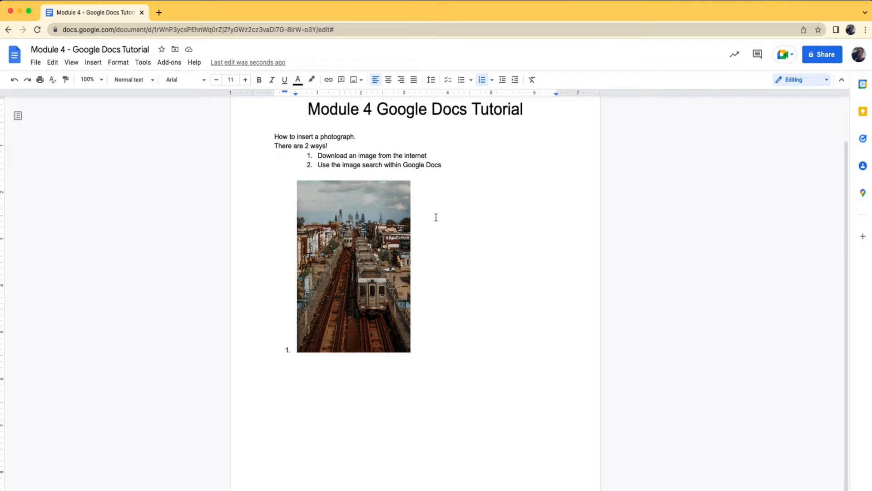
Step: Add a numbered item "2." below the train photo, separated by a blank line
key("Return")
key("BackSpace")
key("BackSpace")
type("2.")
Step: Open the web image search inside the document and search for "philadelphia"
left_click(361, 84)
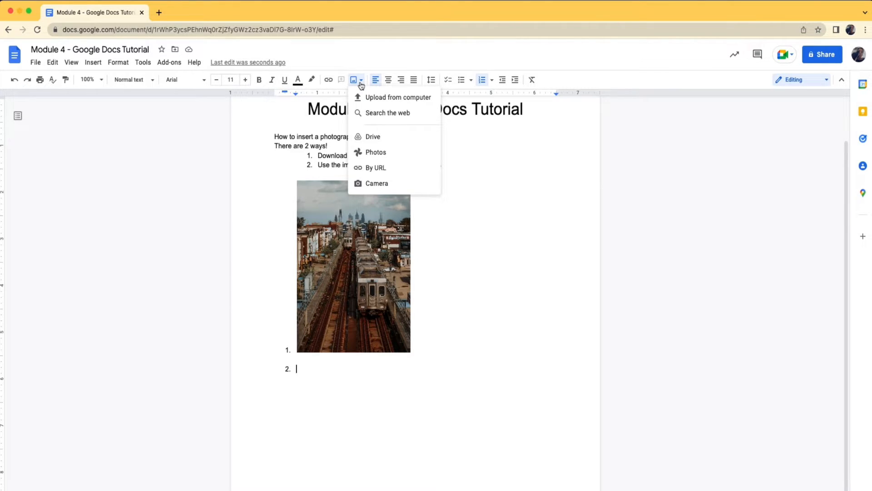
left_click(413, 119)
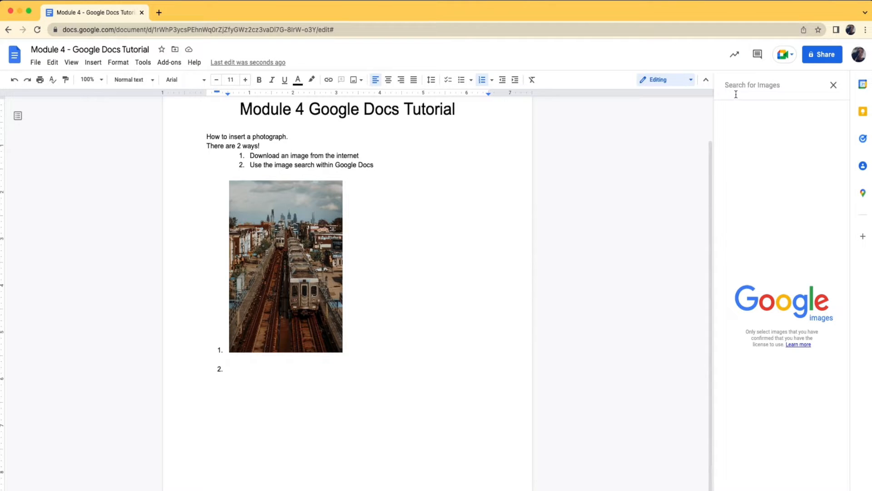
type("phila")
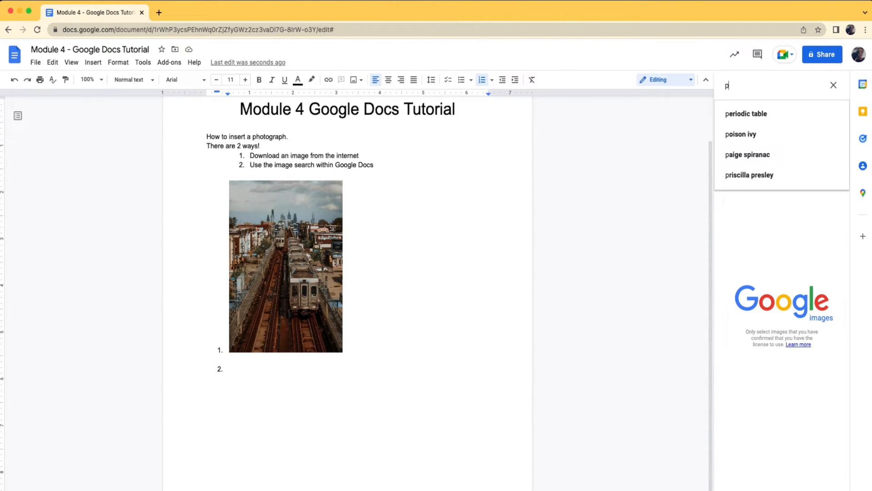
type("phia")
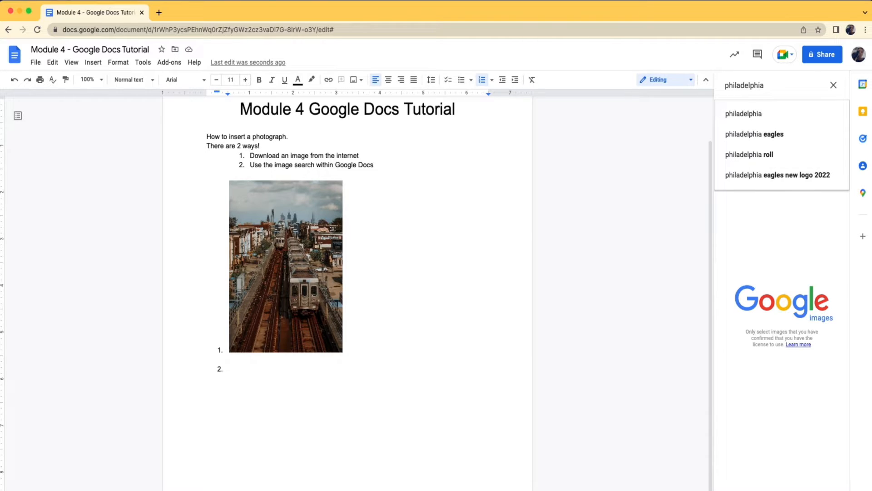
key("Return")
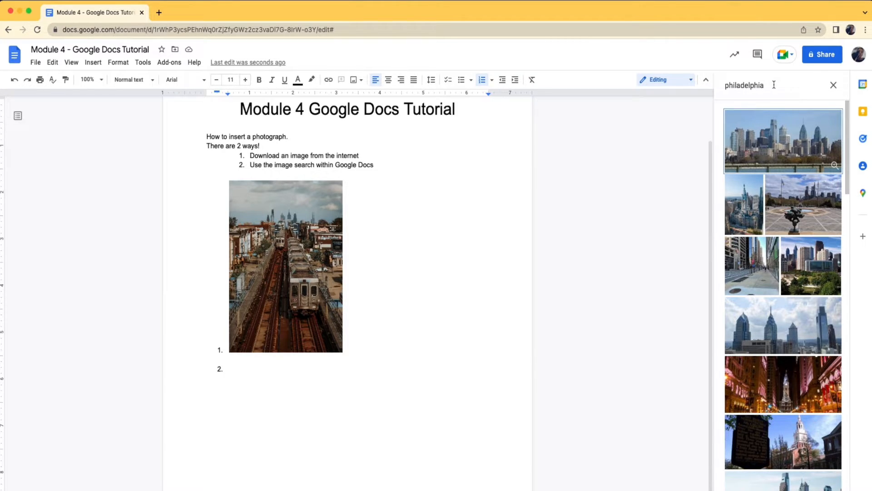
Step: Insert the first Philadelphia skyline image at item 2 and shrink it proportionally to about 3.9 inches wide
left_click(806, 147)
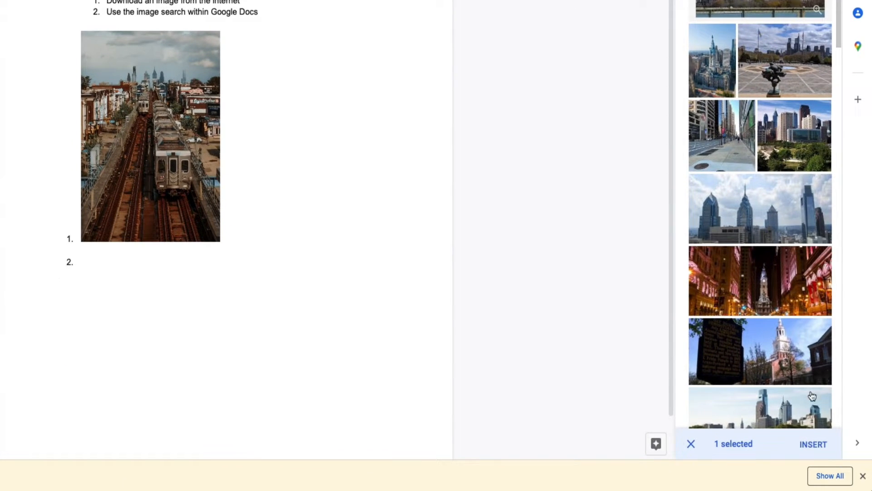
left_click(809, 442)
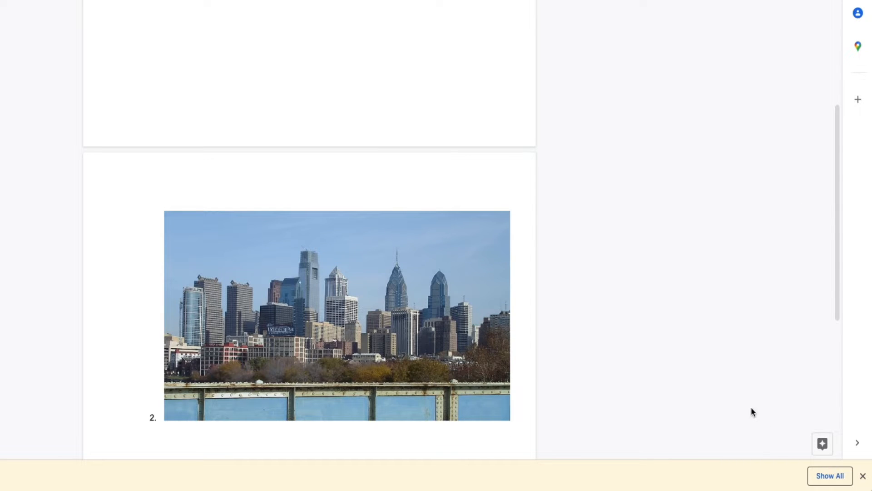
left_click(459, 338)
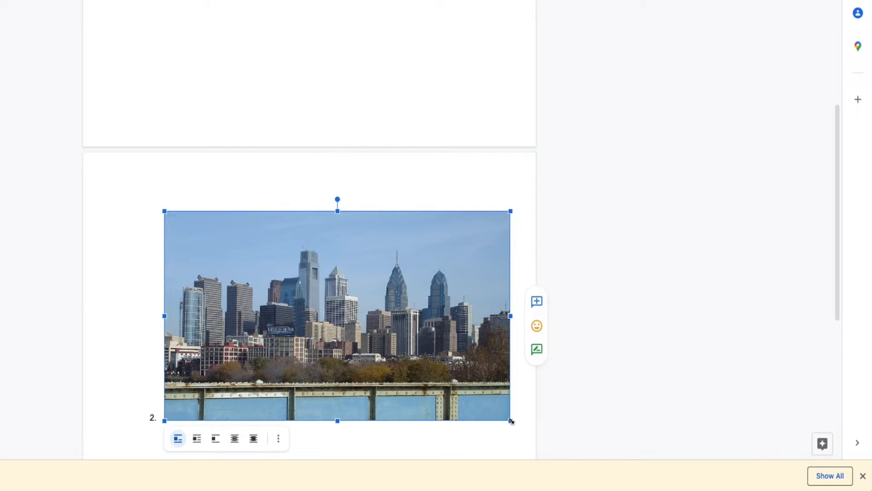
left_click_drag(510, 420, 372, 294)
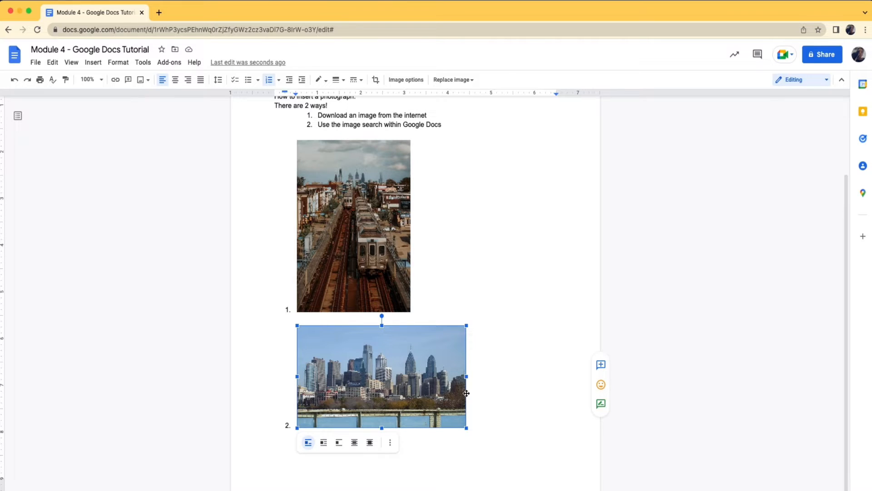
Step: Insert a page break after the Philadelphia skyline image
left_click(491, 442)
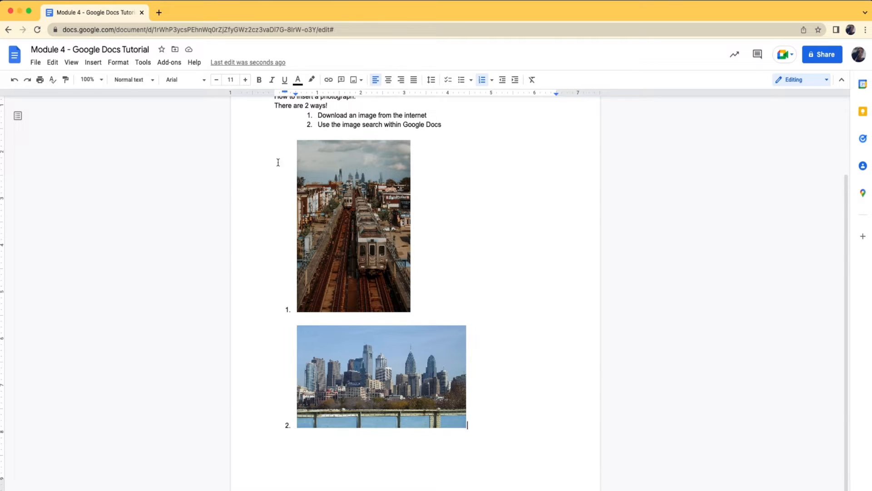
left_click(93, 62)
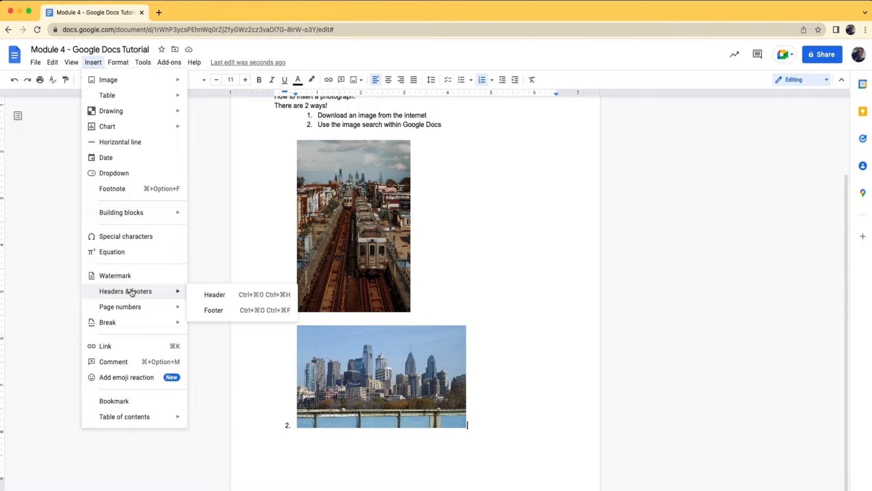
mouse_move(135, 324)
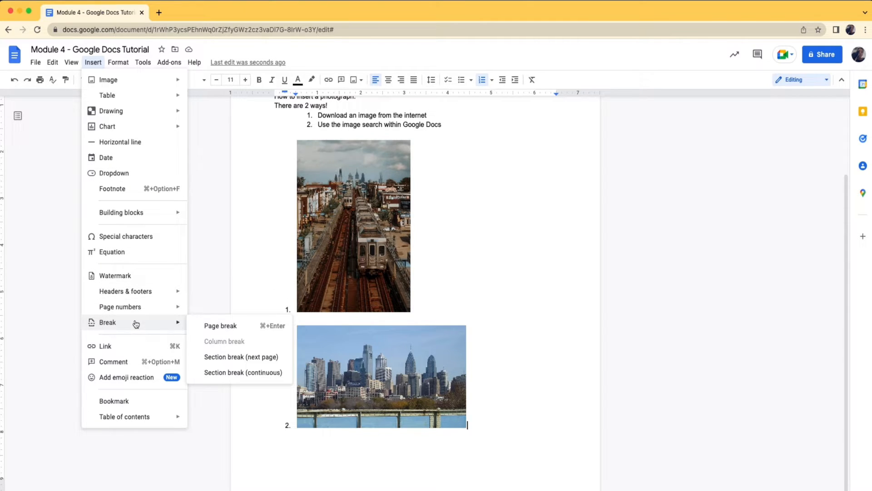
left_click(208, 328)
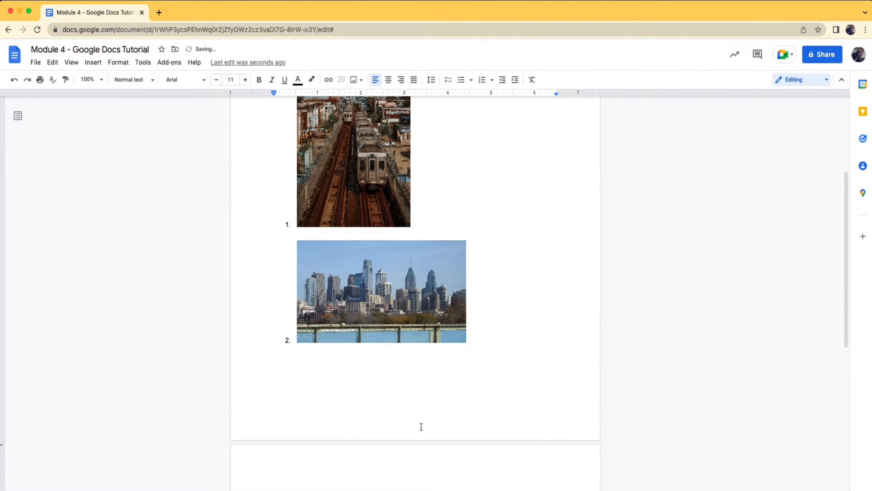
Step: Write the deliberately misspelled sentence "What of I maje a typo?" at the start of the new page
scroll(619, 474, "down", 5)
scroll(620, 477, "down", 3)
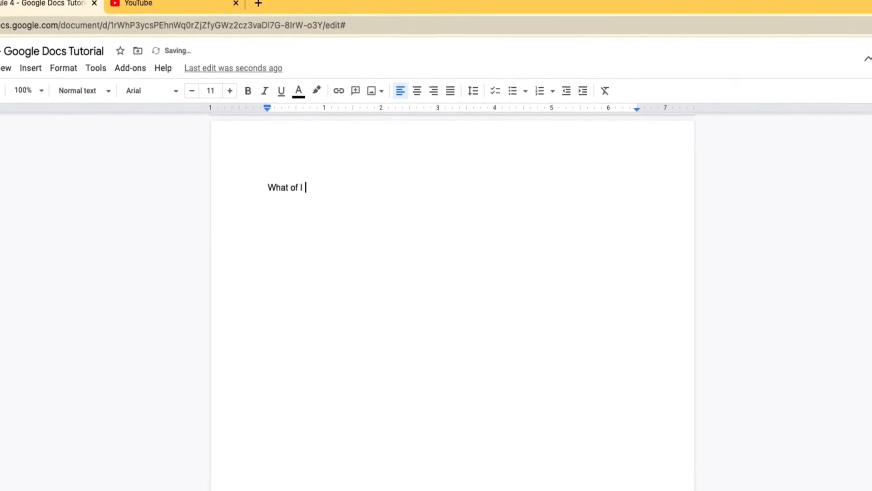
type("m")
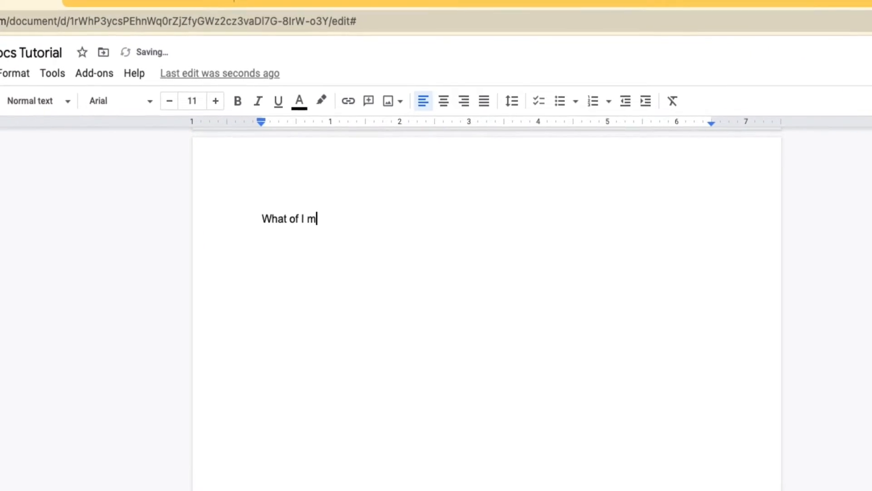
type("aje a typo")
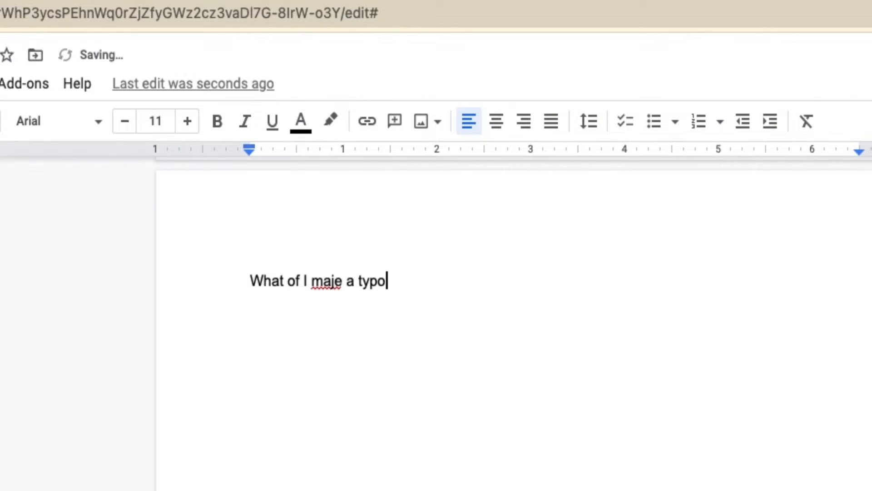
type("?")
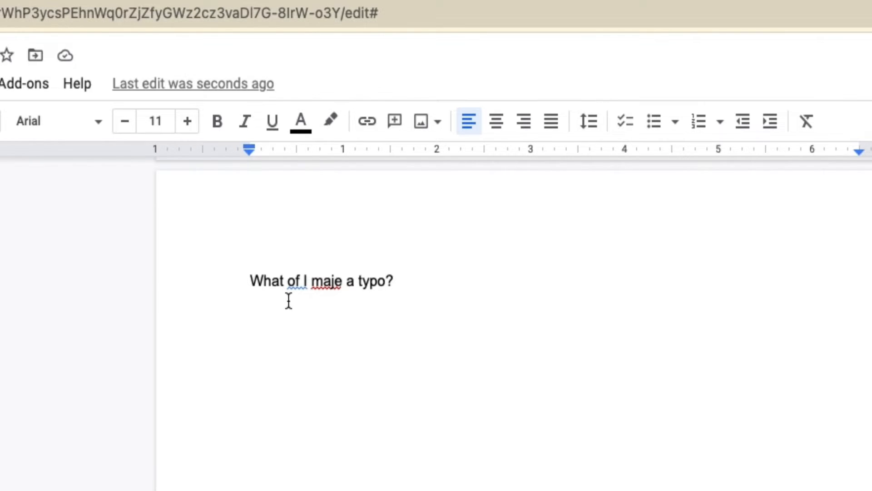
Step: Correct the sentence with the suggested replacements "if I" and "make"
right_click(296, 282)
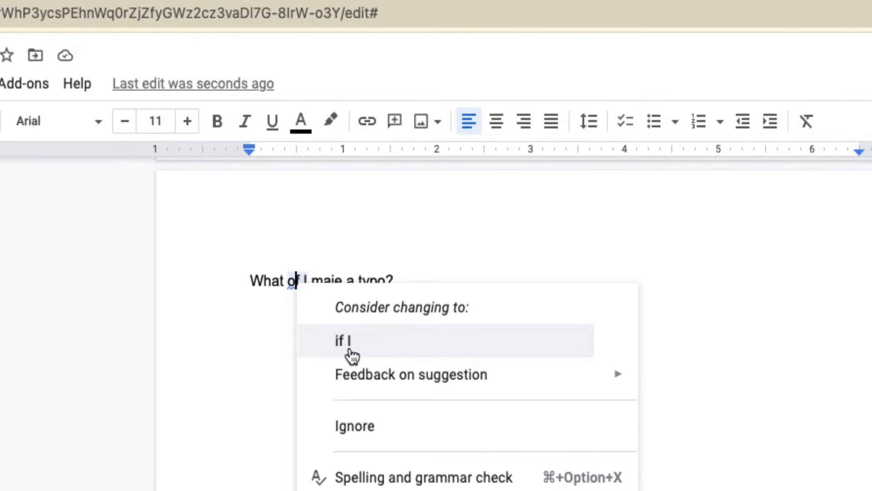
left_click(352, 354)
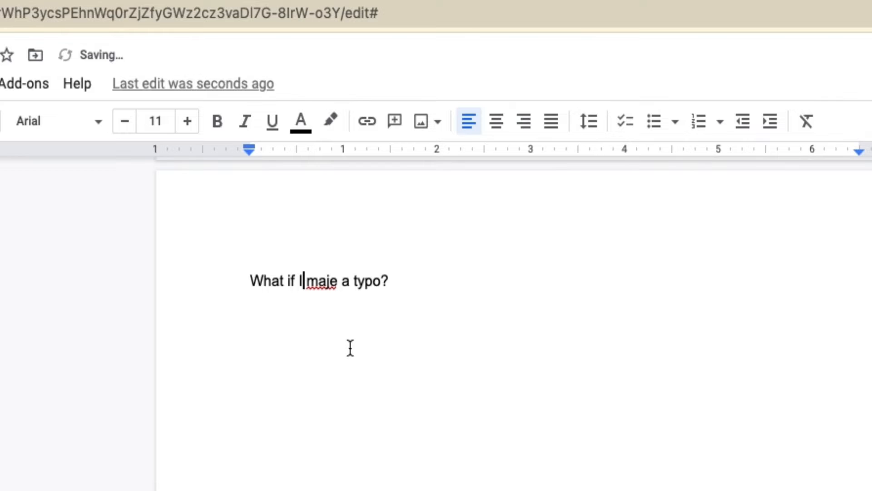
right_click(326, 282)
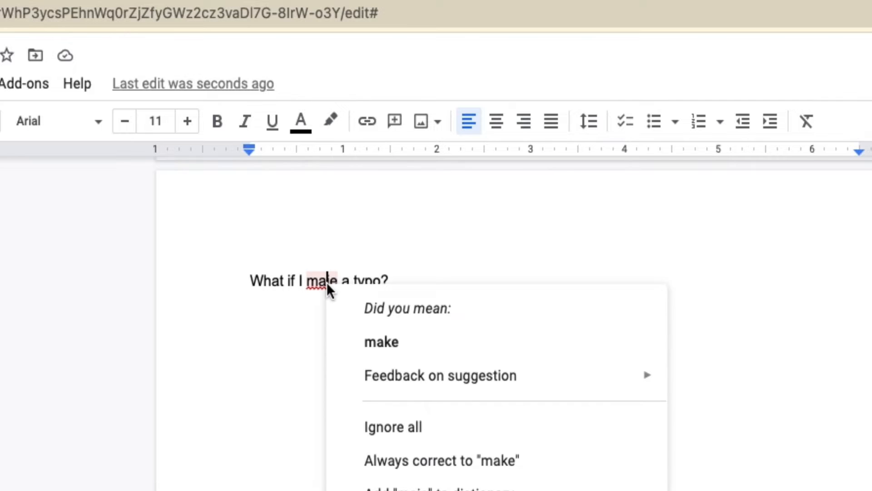
left_click(392, 353)
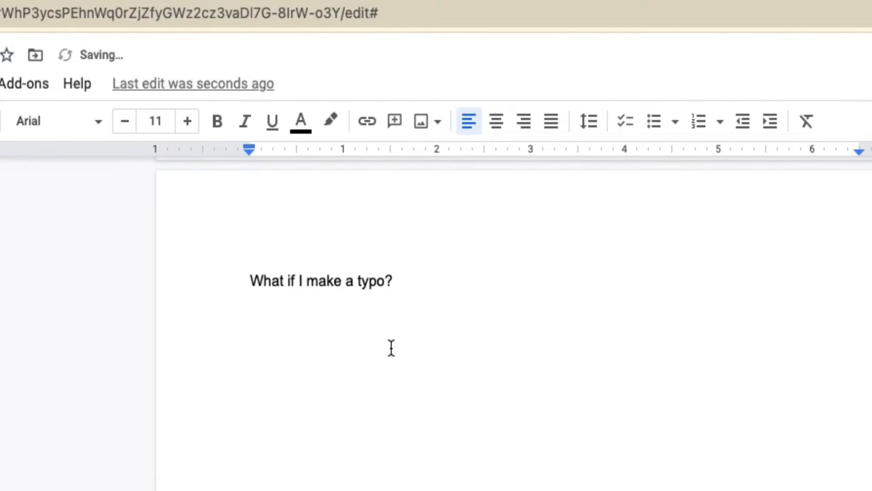
Step: Add blank lines below the typo sentence and insert a table with three columns and three rows there
left_click(422, 286)
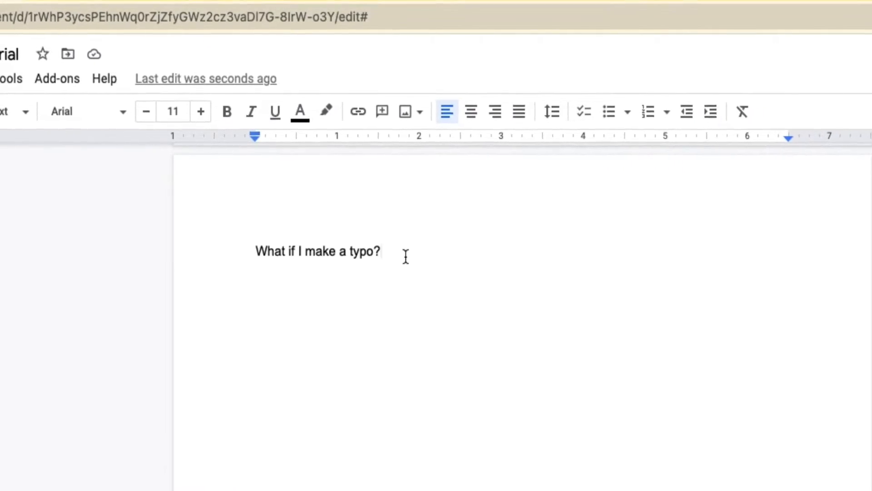
key("Return")
key("Return")
key("Return")
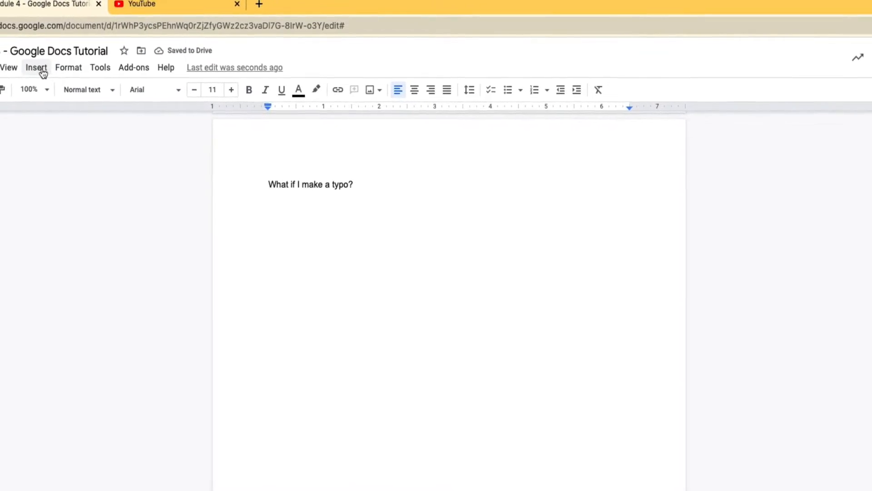
left_click(18, 71)
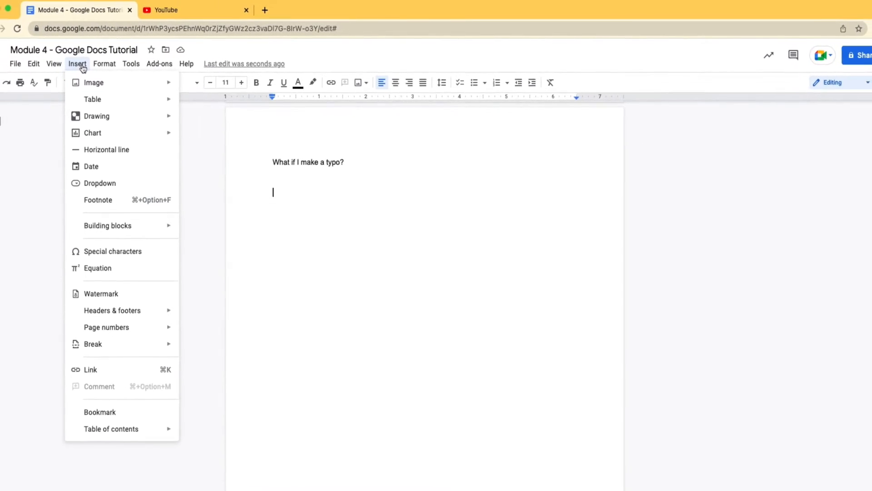
left_click(195, 125)
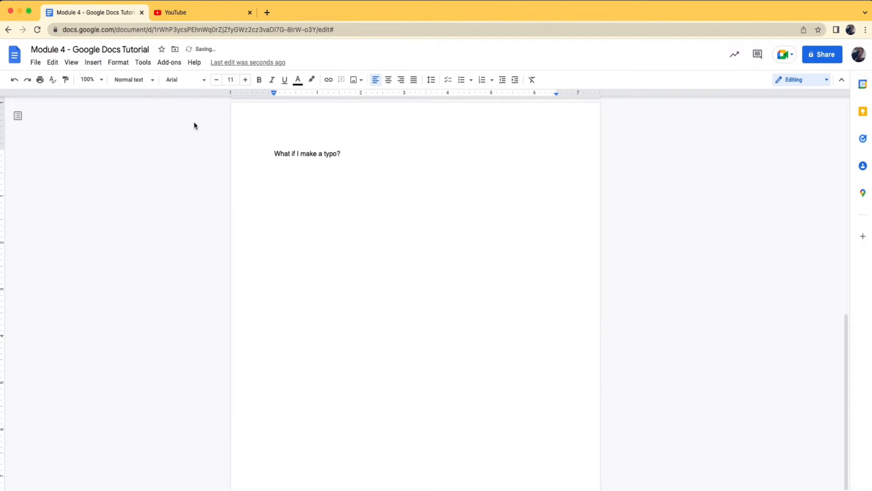
left_click(98, 69)
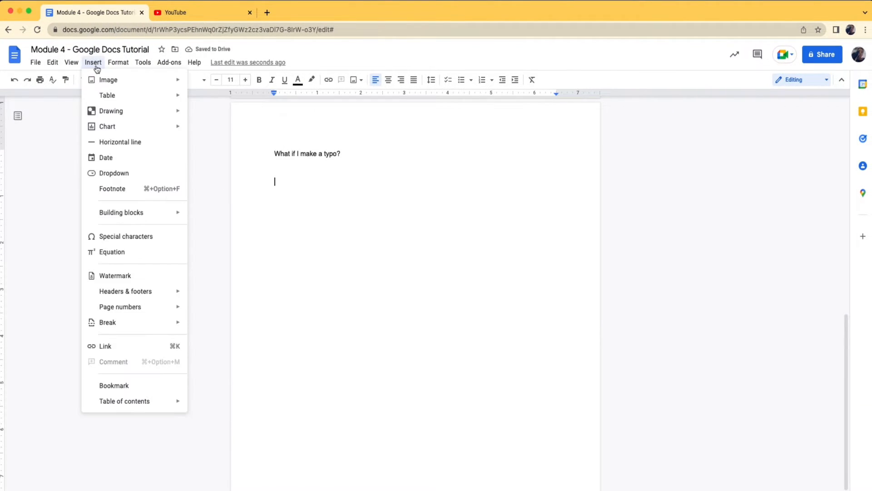
mouse_move(164, 98)
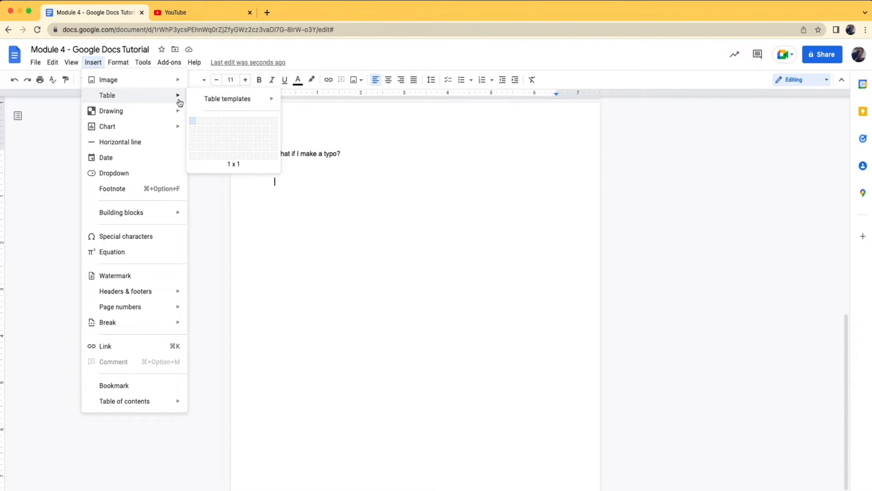
mouse_move(198, 107)
left_click(209, 142)
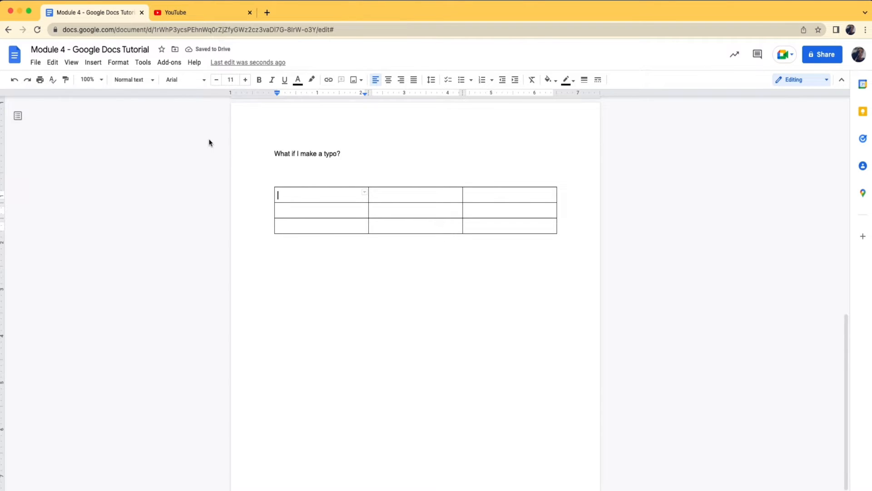
Step: Fill the table's header row with "Pokemon that my friends like", "Pikachu" and "Squirtle"
type("Pokemon that my friends like")
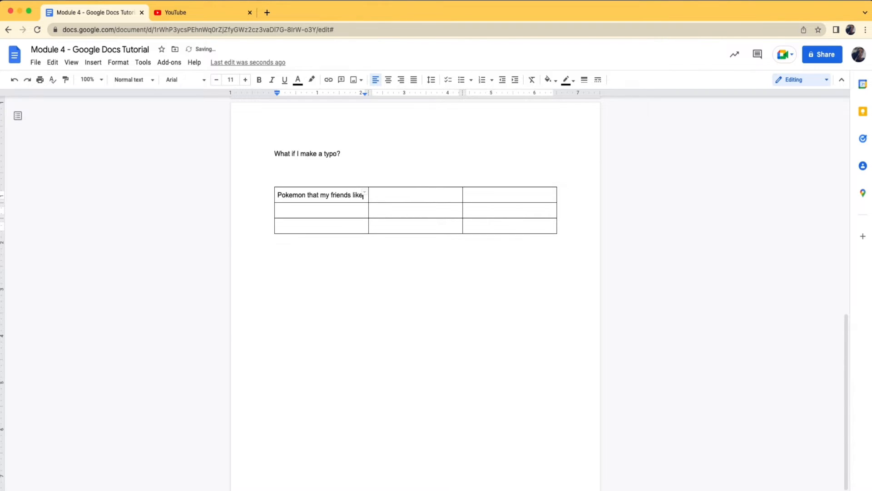
left_click(392, 192)
type("Pikachu")
left_click(473, 194)
type("Squit")
key("BackSpace")
type("rtle")
Step: Enter the two friends' first names in the first column below the header, one per row
left_click(347, 209)
type("Aiden")
left_click(335, 225)
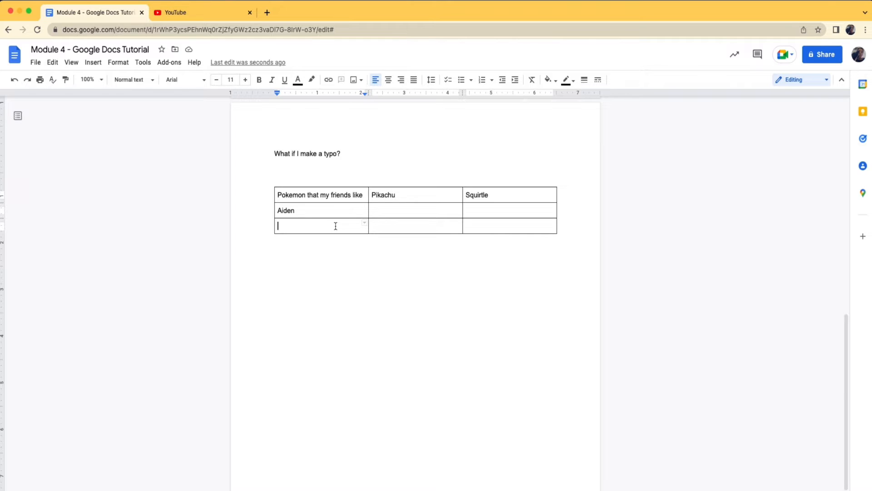
type("Sindy")
Step: Enter the tally mark "I" under Pikachu for the first friend and under Squirtle for the second
left_click(379, 212)
type("I")
left_click(475, 228)
type("I")
left_click(575, 243)
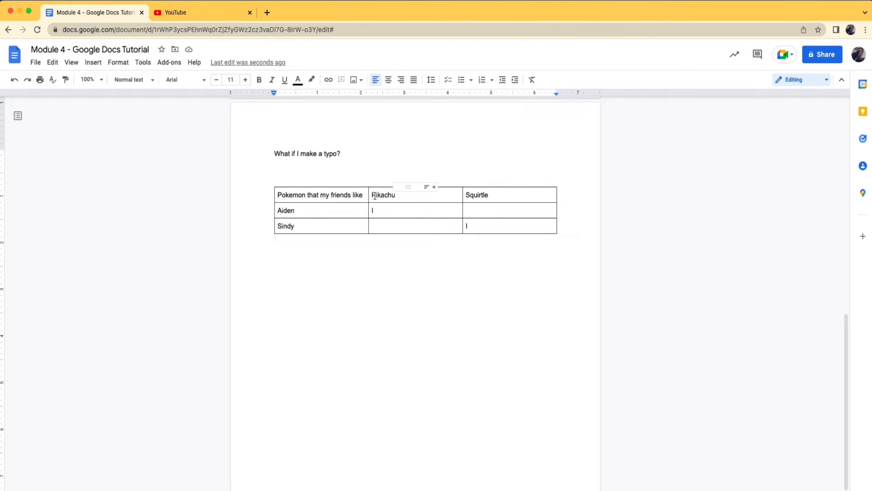
Step: Change the text color of the "Pikachu" header to golden yellow
left_click(398, 196)
left_click_drag(398, 196, 373, 197)
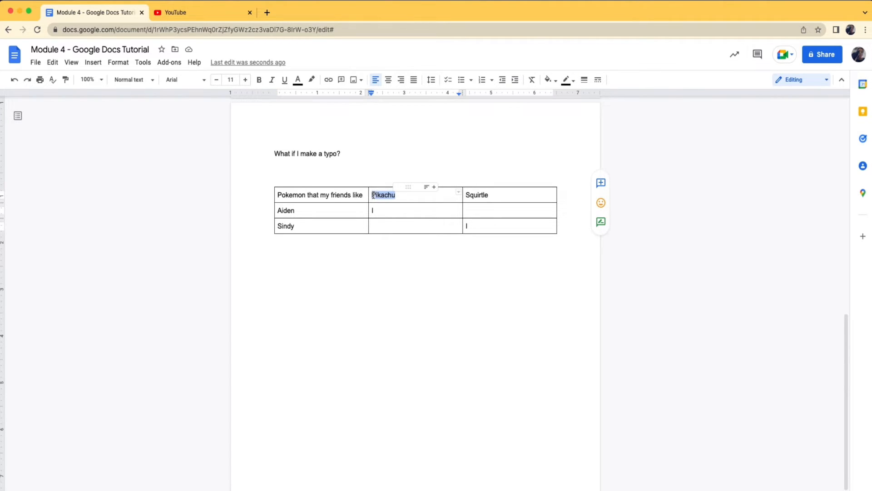
left_click(302, 85)
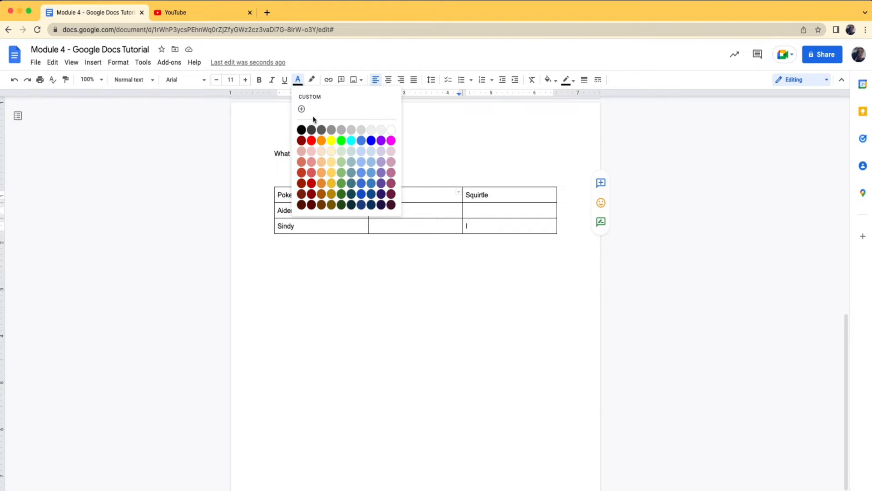
left_click(329, 178)
left_click(401, 196)
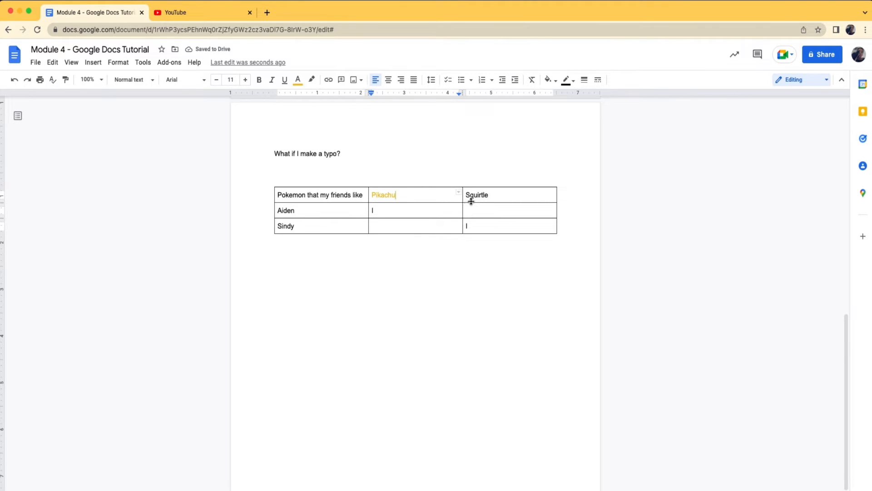
Step: Change the text color of the "Squirtle" header to teal
left_click(489, 196)
left_click_drag(490, 195, 464, 195)
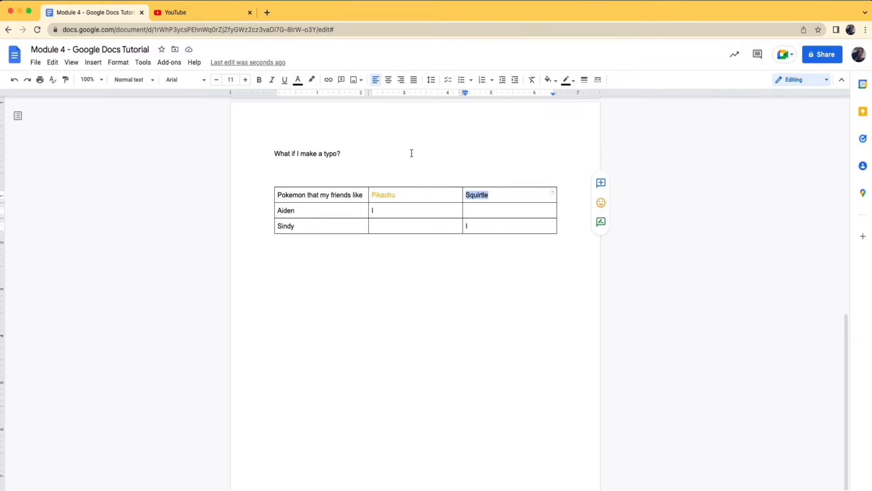
left_click(299, 81)
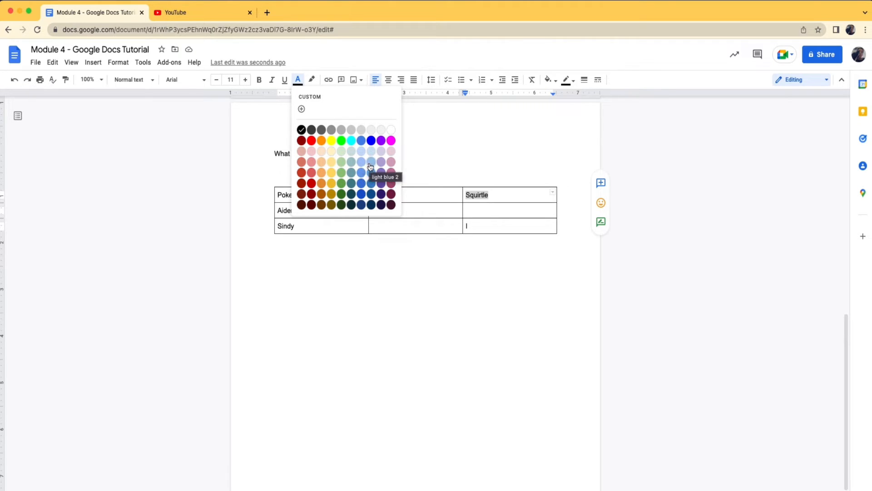
left_click(353, 173)
left_click(493, 196)
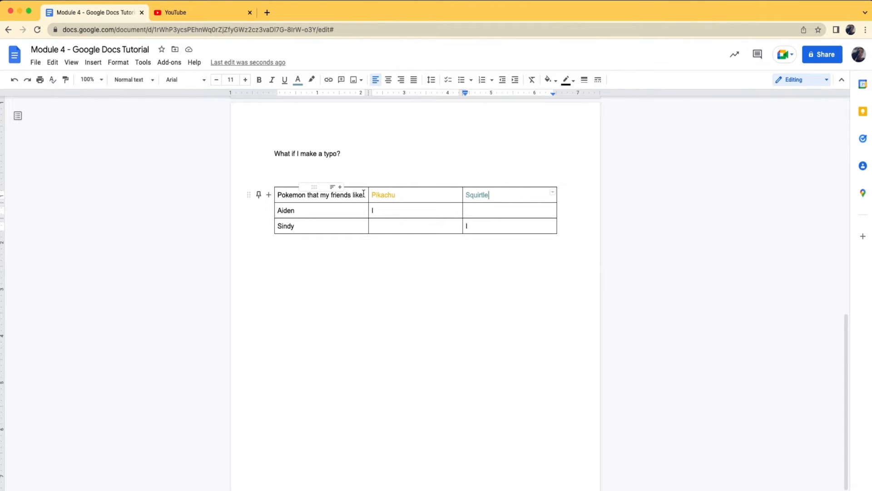
Step: Make the header "Pokemon that my friends like" bold and set its font size to 10
left_click_drag(363, 194, 274, 196)
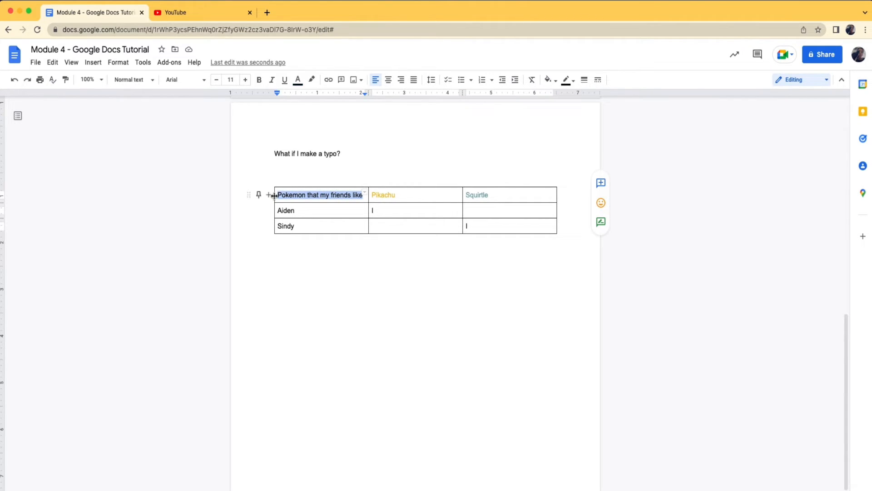
left_click(259, 80)
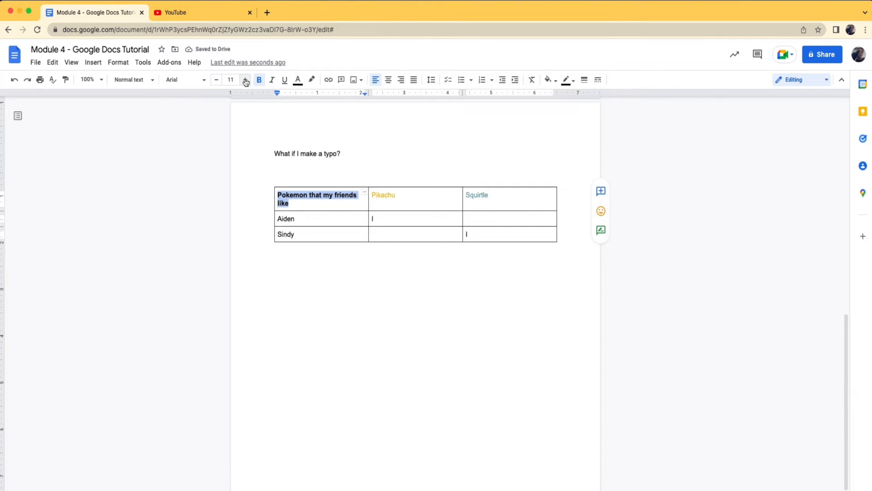
left_click(221, 83)
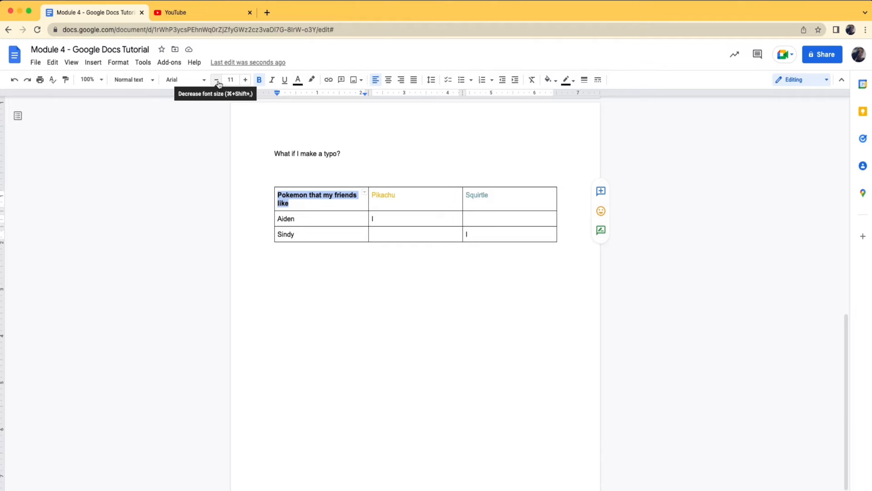
left_click(220, 84)
left_click(220, 84)
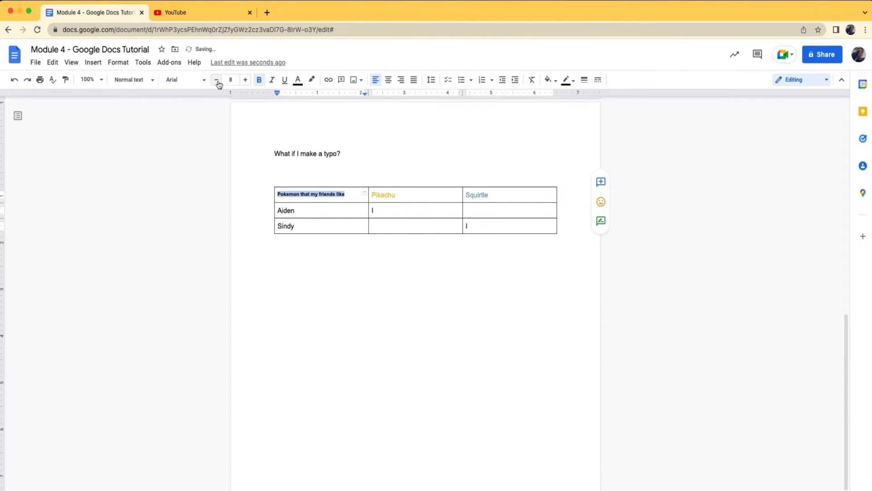
left_click(245, 84)
left_click(245, 85)
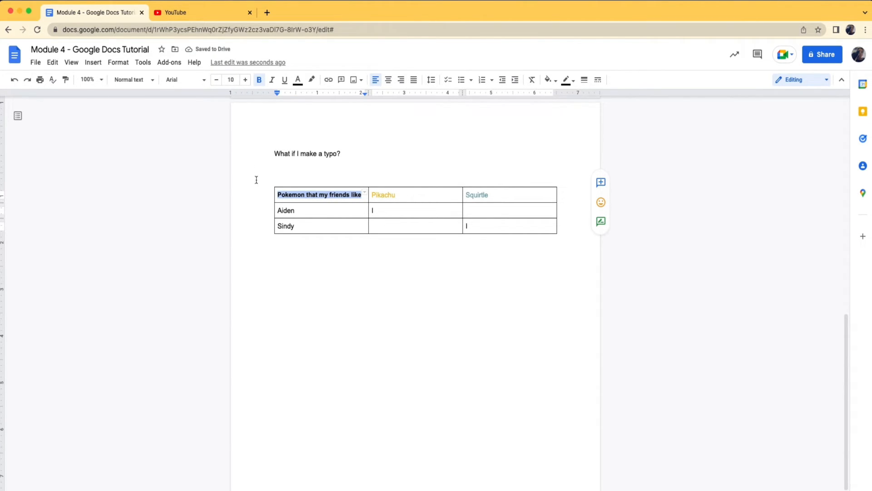
Step: Italicize both friends' names in the first column of the table
left_click_drag(295, 211, 277, 214)
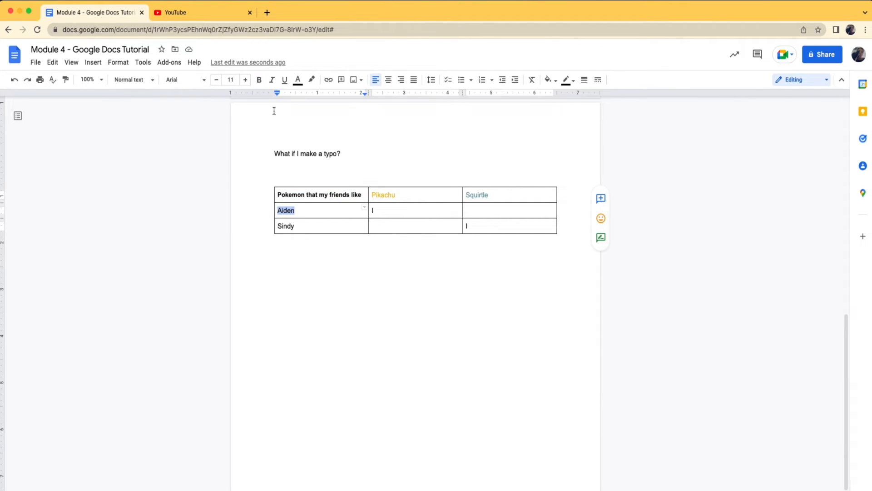
left_click(272, 85)
left_click_drag(295, 227, 278, 226)
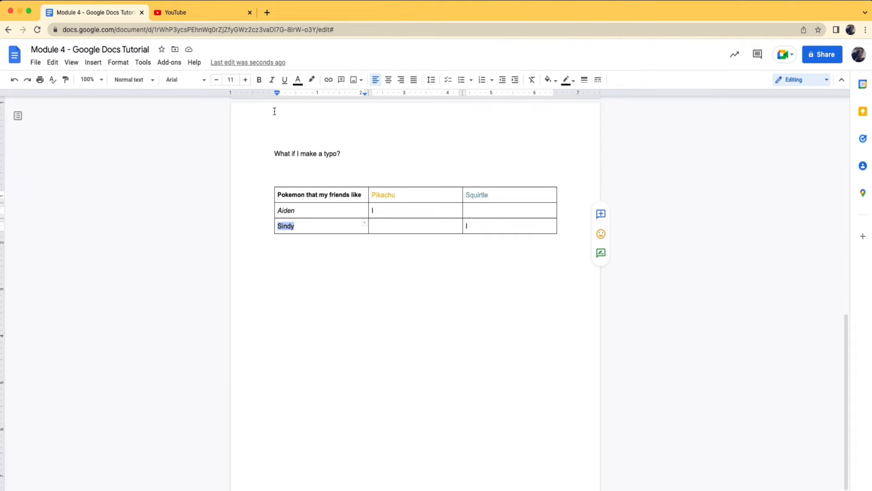
left_click(273, 82)
Step: Change the font of the table header "Pokemon that my friends like" to Comic Sans MS
left_click_drag(362, 196, 279, 197)
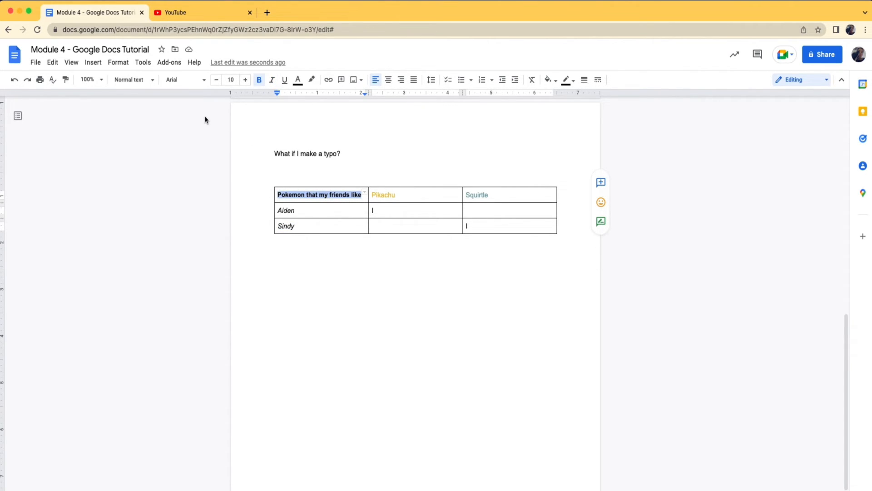
left_click(192, 82)
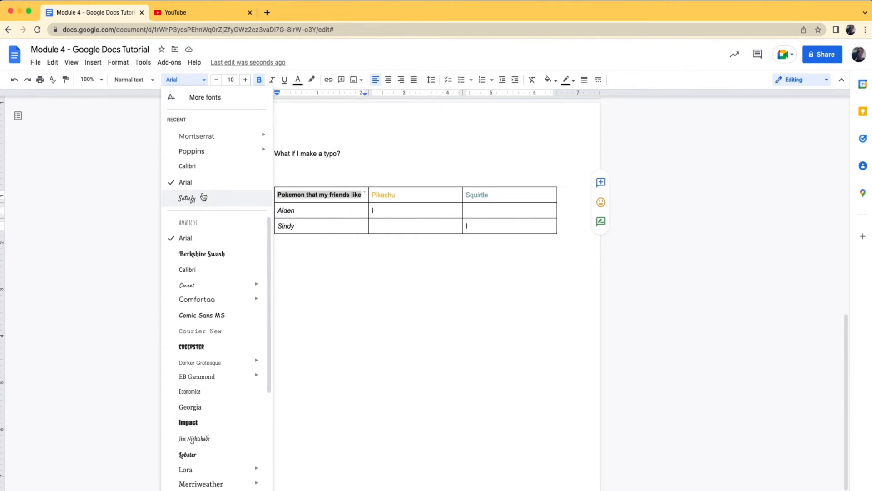
mouse_move(204, 291)
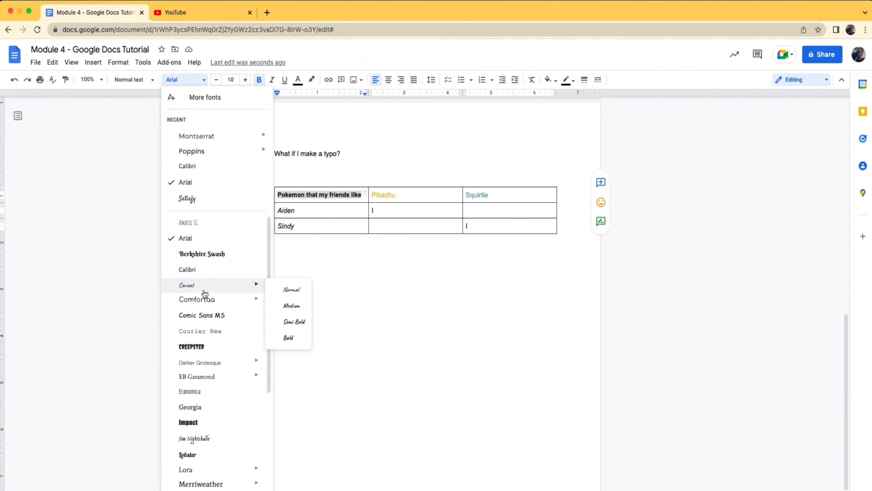
left_click(207, 315)
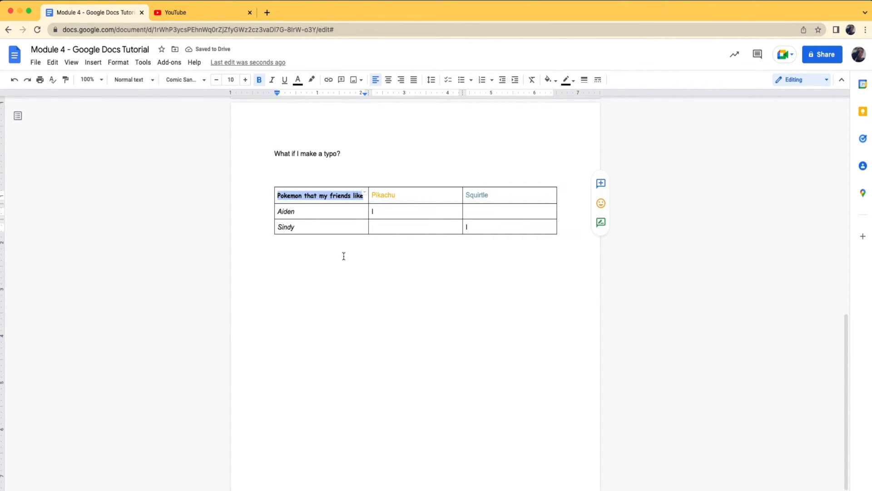
left_click(365, 249)
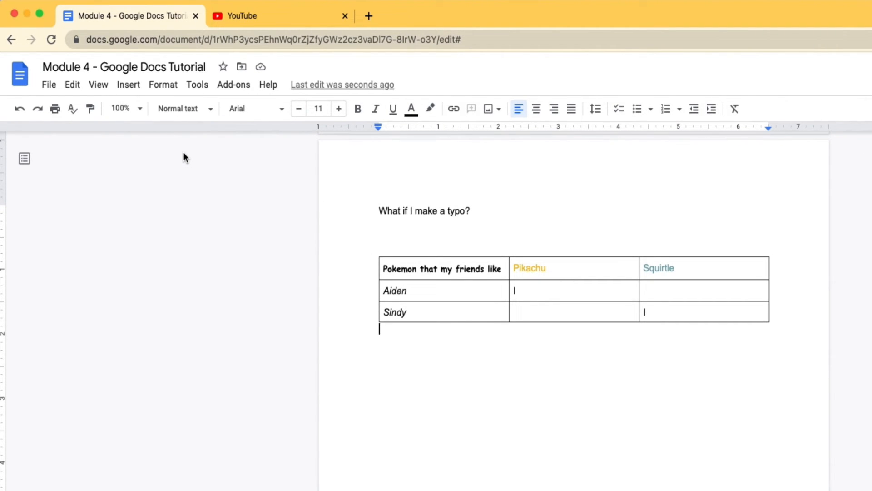
Step: Make a copy of the document in My Drive, keeping the suggested name "Copy of Module 4 - Google Docs Tutorial"
left_click(49, 86)
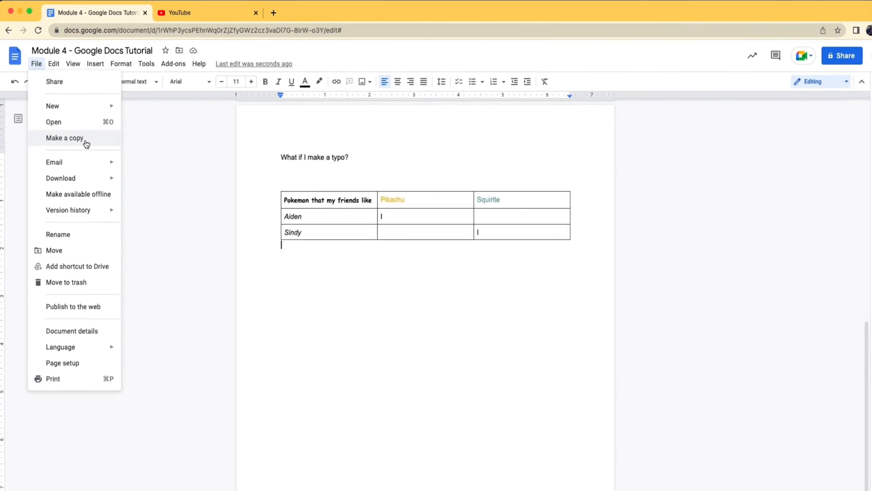
left_click(86, 144)
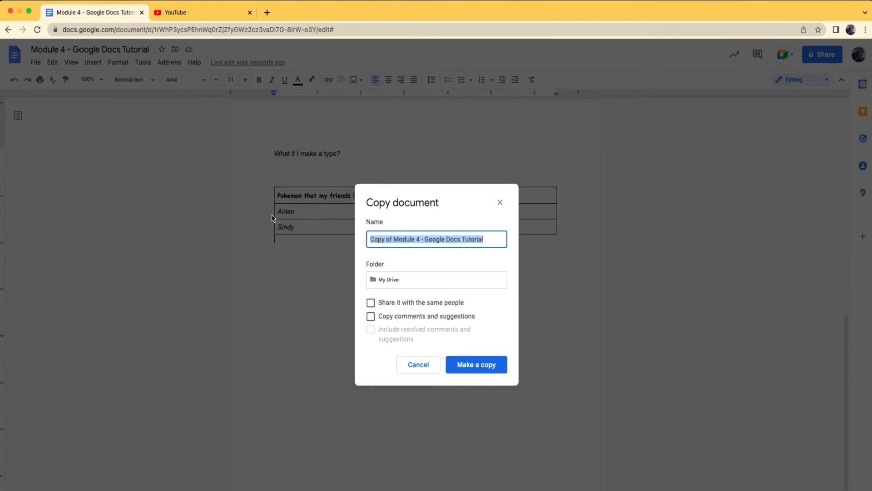
left_click(463, 363)
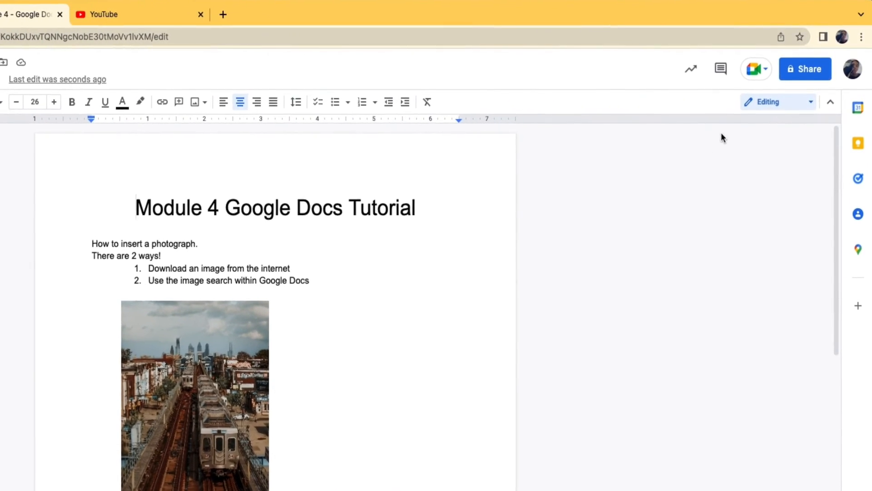
Step: Share the copy with a suggested contact as Editor, sending the message "Check out my survey of favorite pokemon in philly!"
left_click(793, 77)
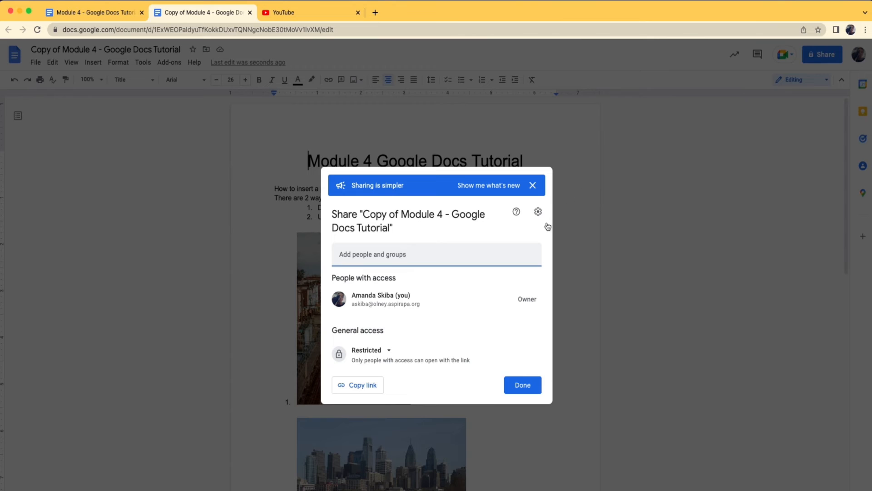
left_click(527, 254)
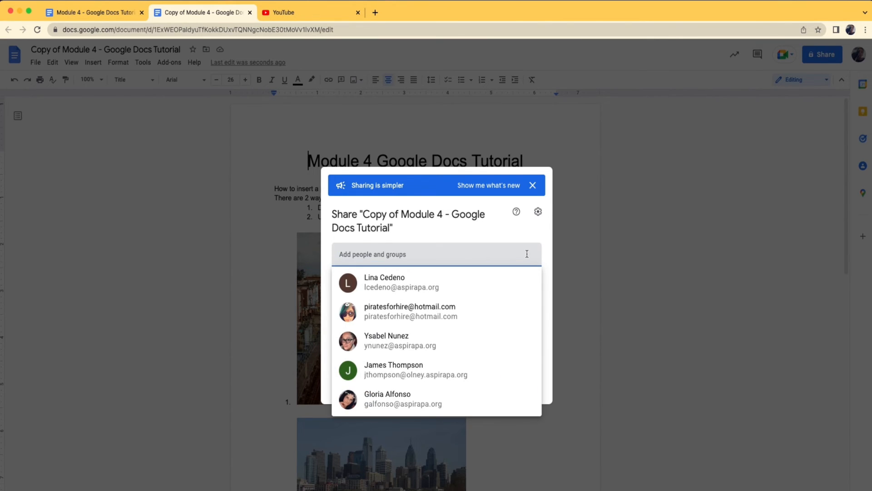
left_click(479, 315)
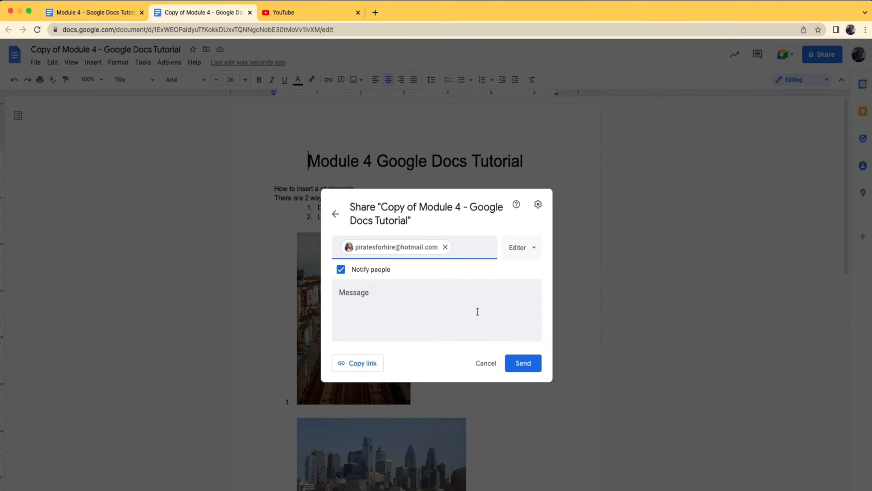
left_click(478, 312)
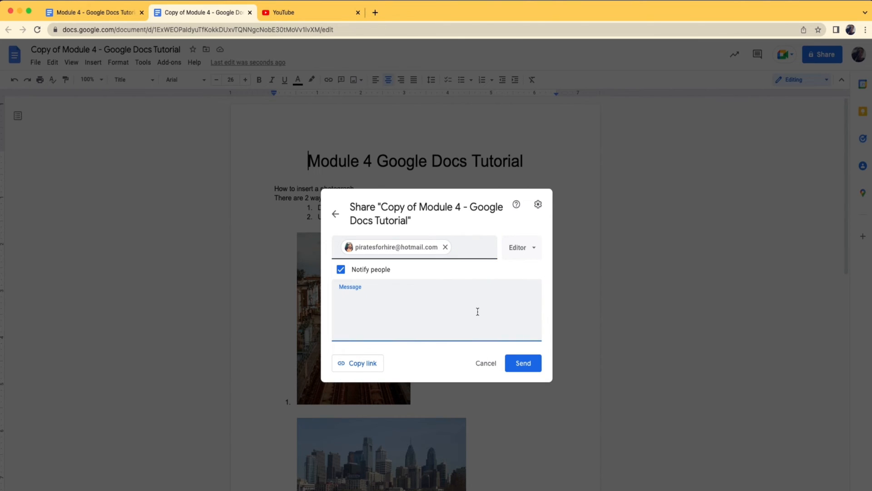
type("Check out my survey of favorite pokemon in philly!")
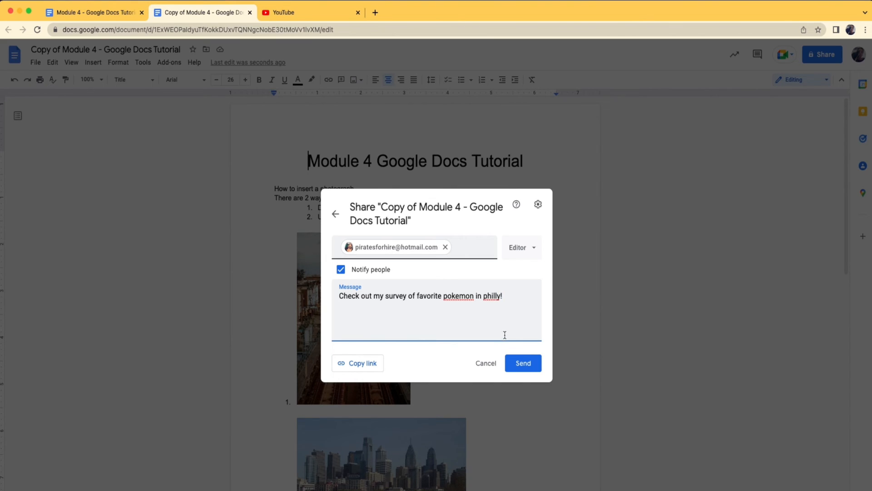
left_click(521, 367)
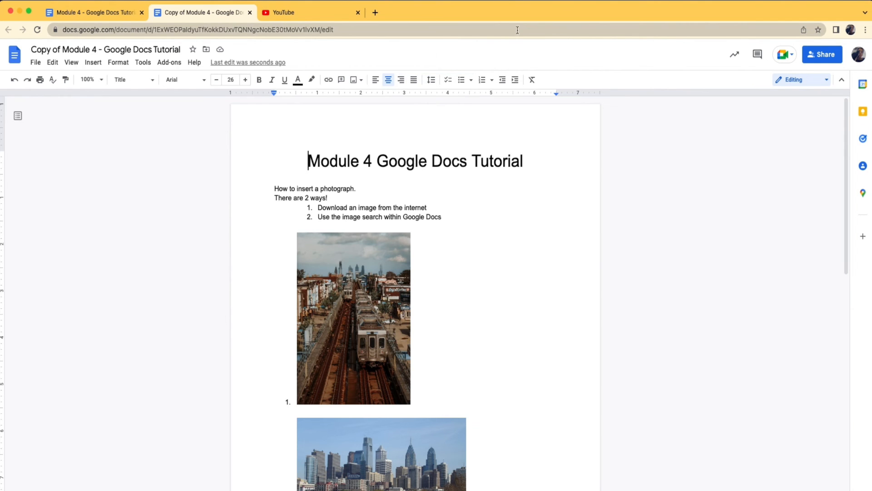
Step: Search Google for "grammarly" in a new browser tab
left_click(375, 13)
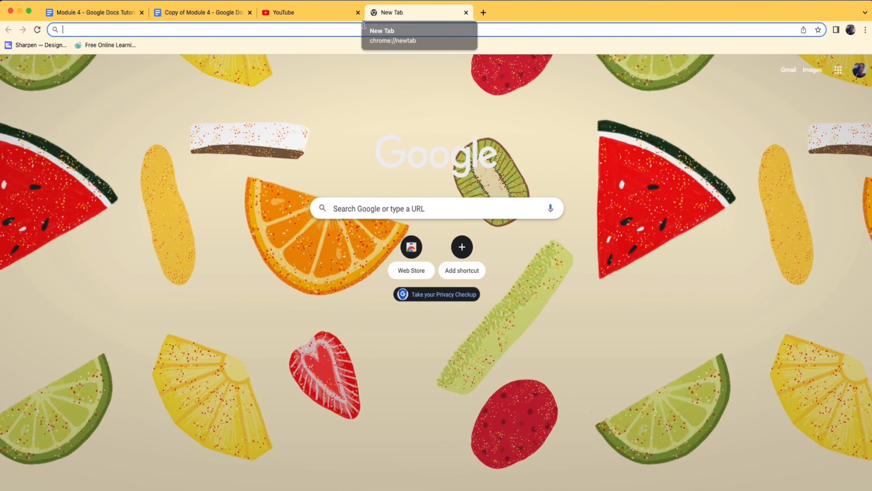
left_click(362, 30)
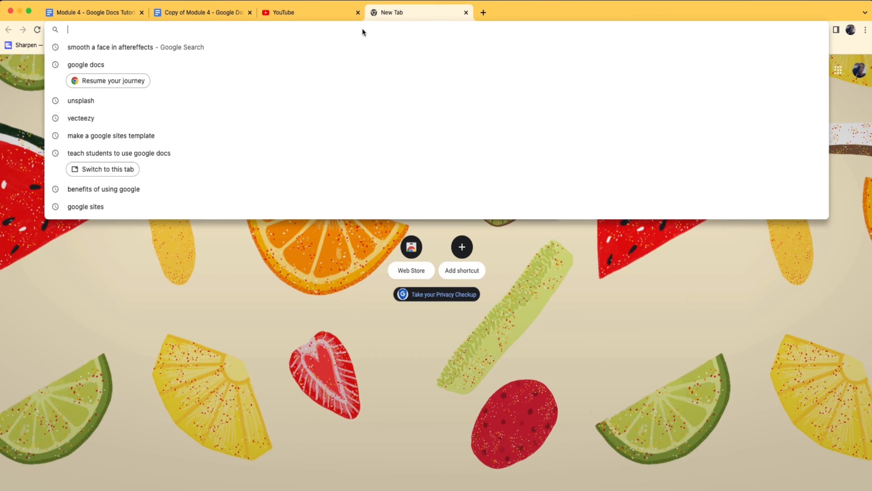
type("gramm")
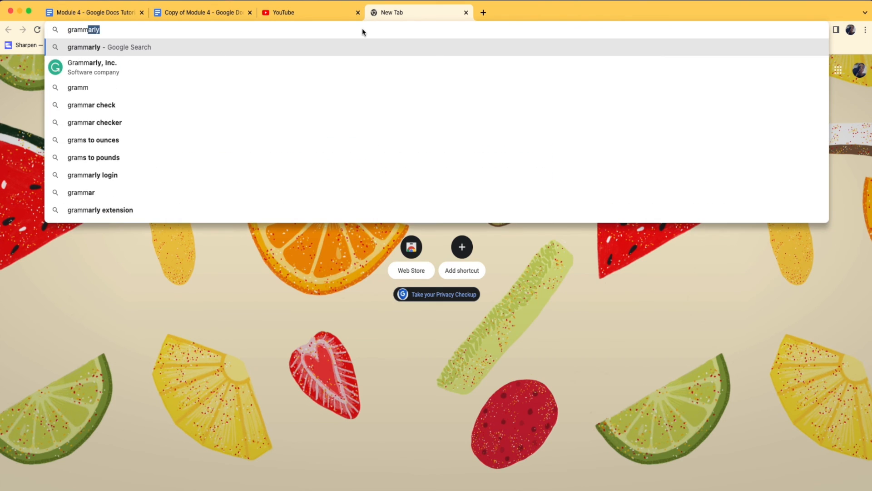
type("arly")
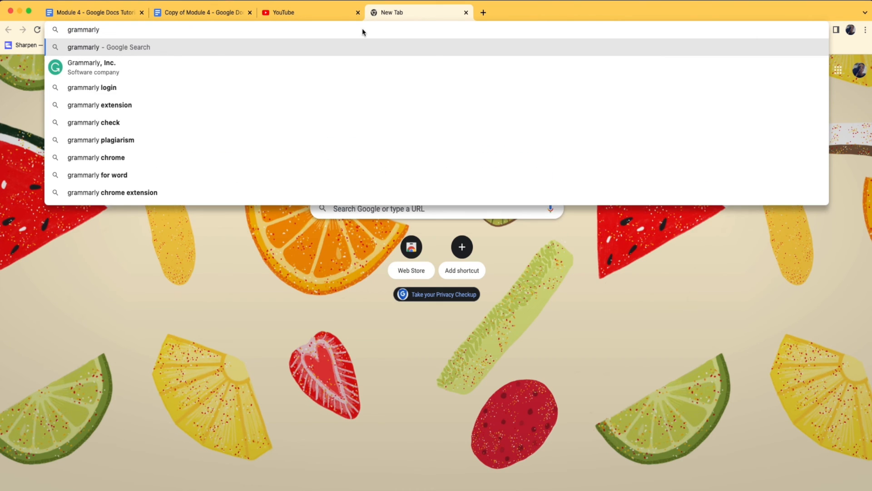
key("Down")
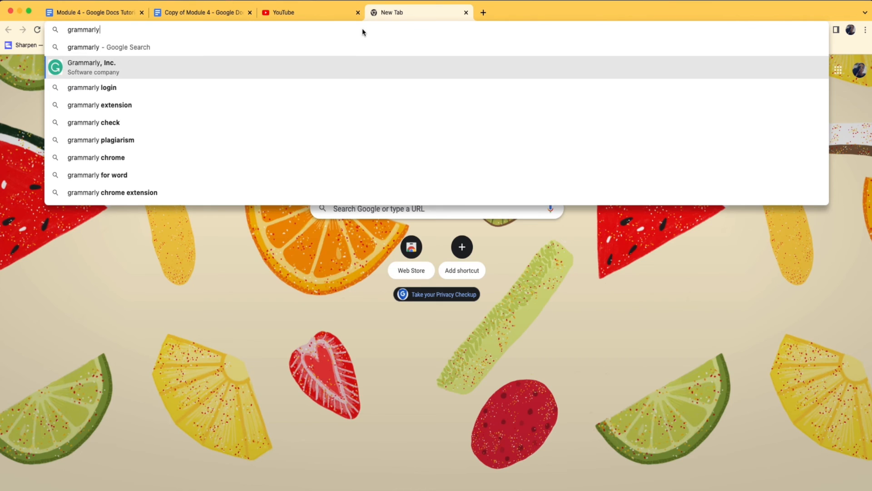
key("Return")
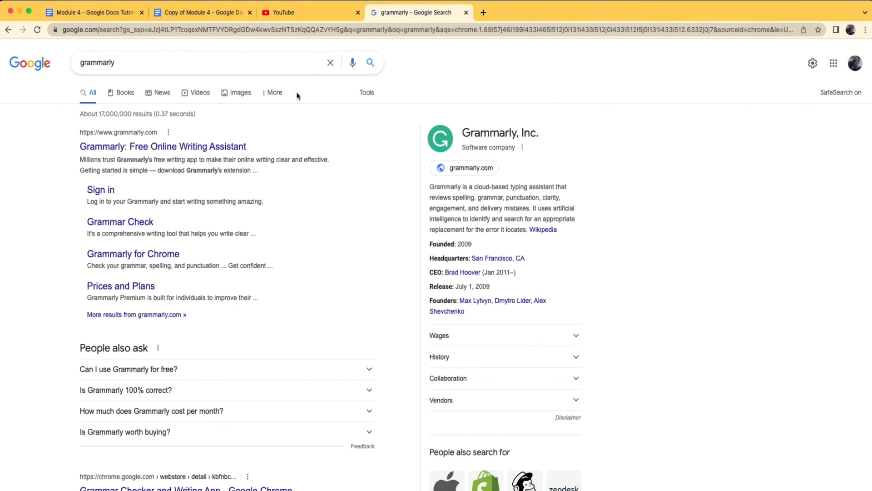
Step: Open the Grammarly website from the search results and request the free Grammarly download
left_click(233, 150)
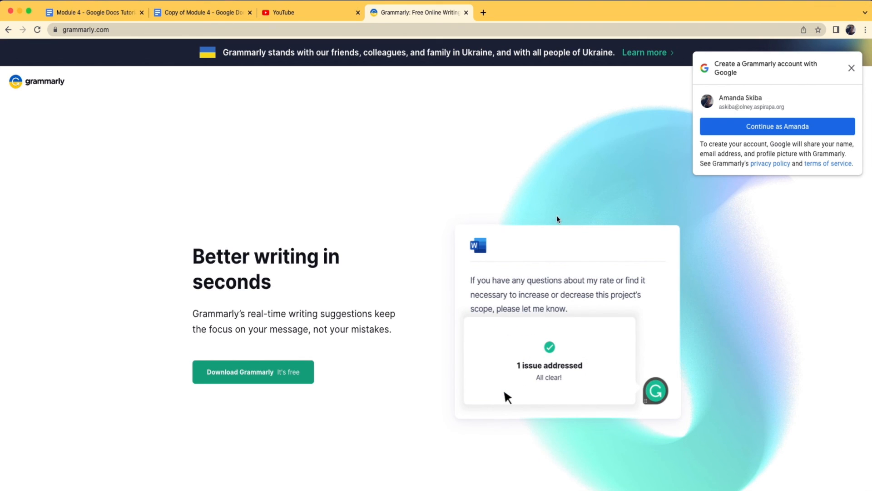
left_click(308, 372)
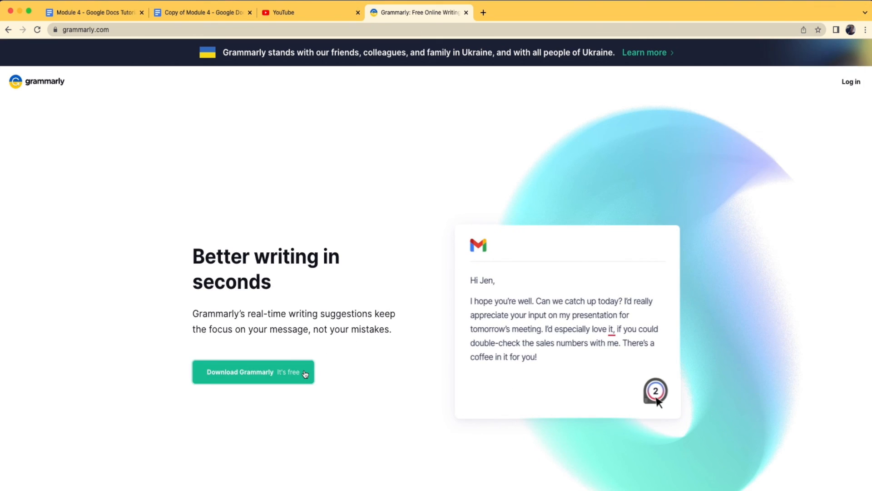